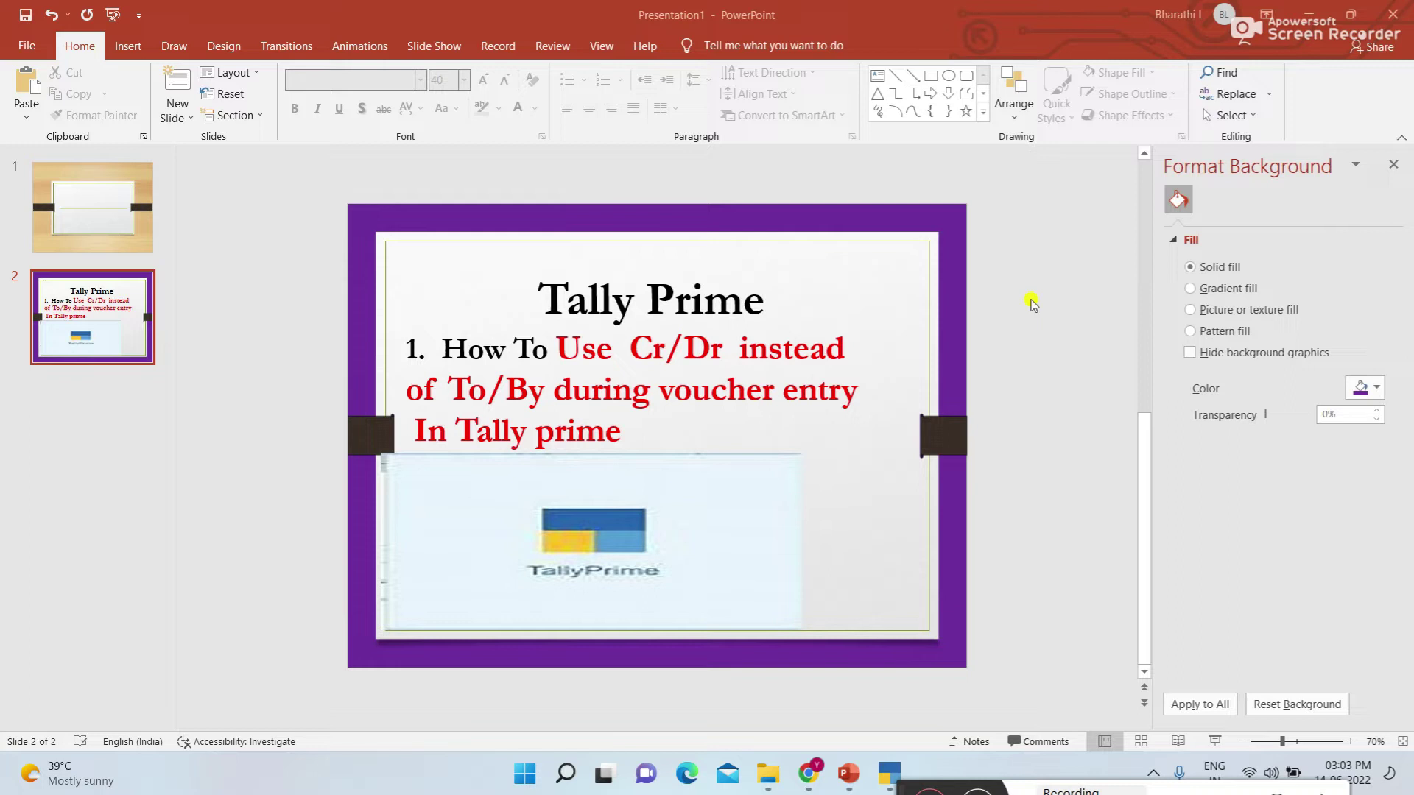
# Switch from the Cr/Dr versus To/By title slide to TallyPrime's Gateway of Tally
pyautogui.click(889, 773)
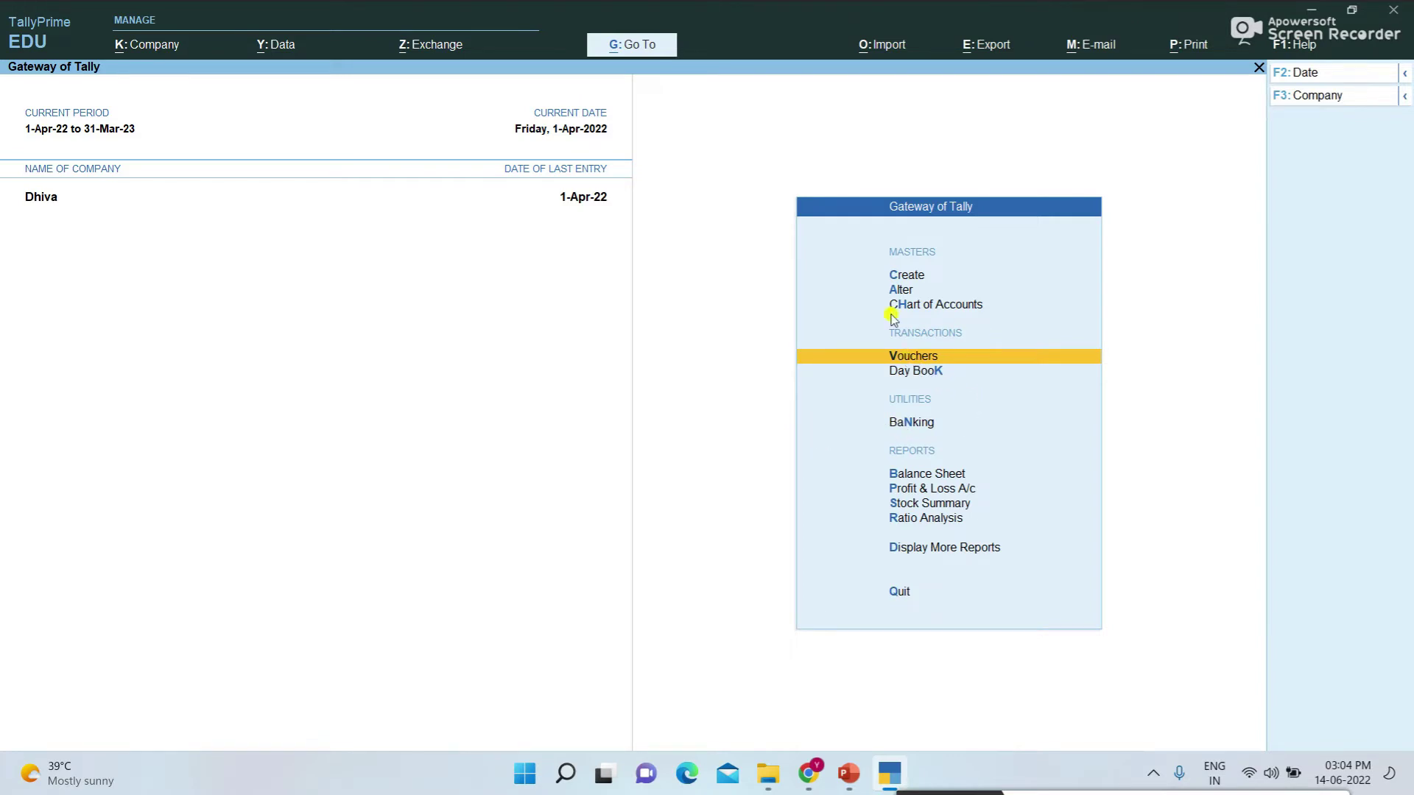
# Open Vouchers under Transactions to start a new Payment voucher No. 6
pyautogui.click(954, 358)
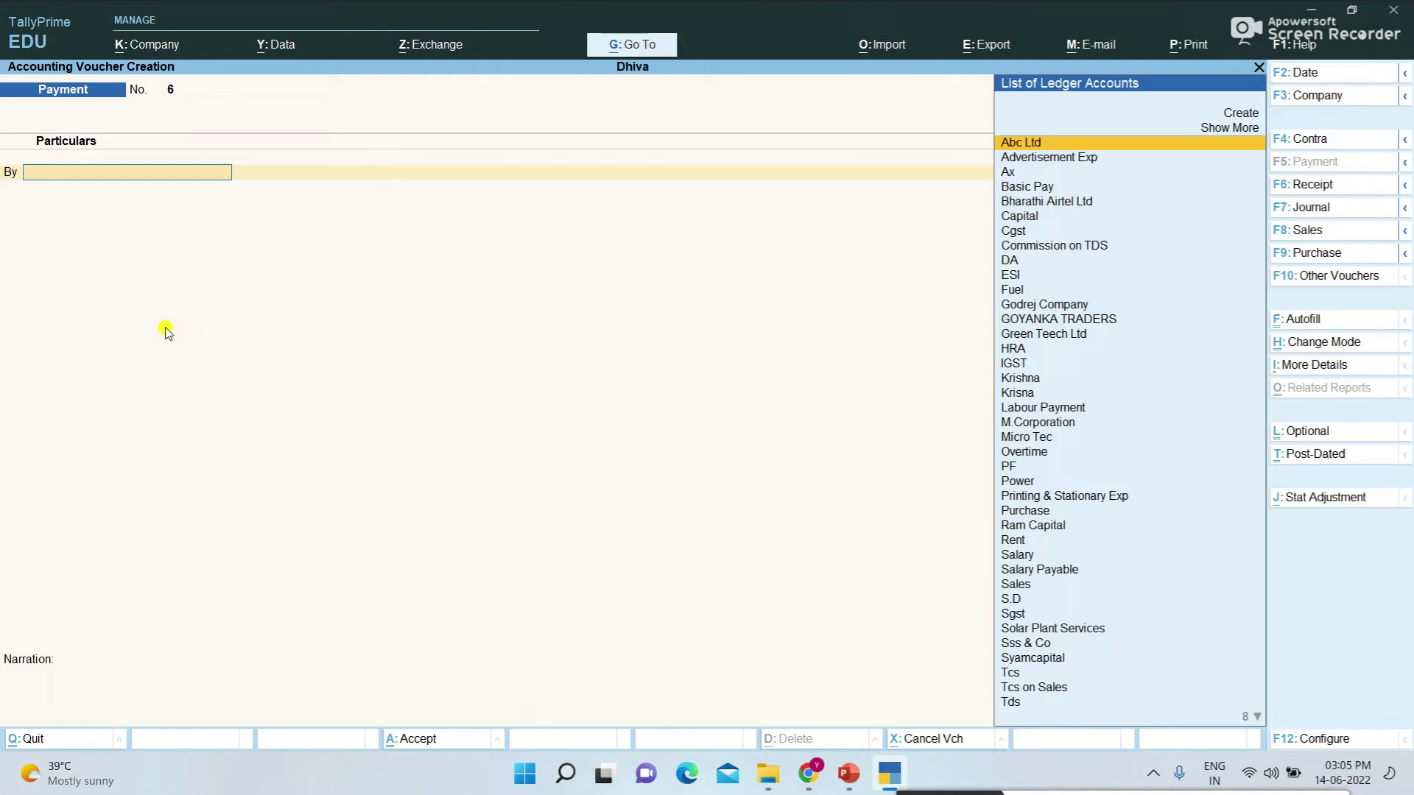
# Debit Printing & Stationary Exp 5,000 and credit Cash 5,000 in payment voucher 6
pyautogui.write('b')
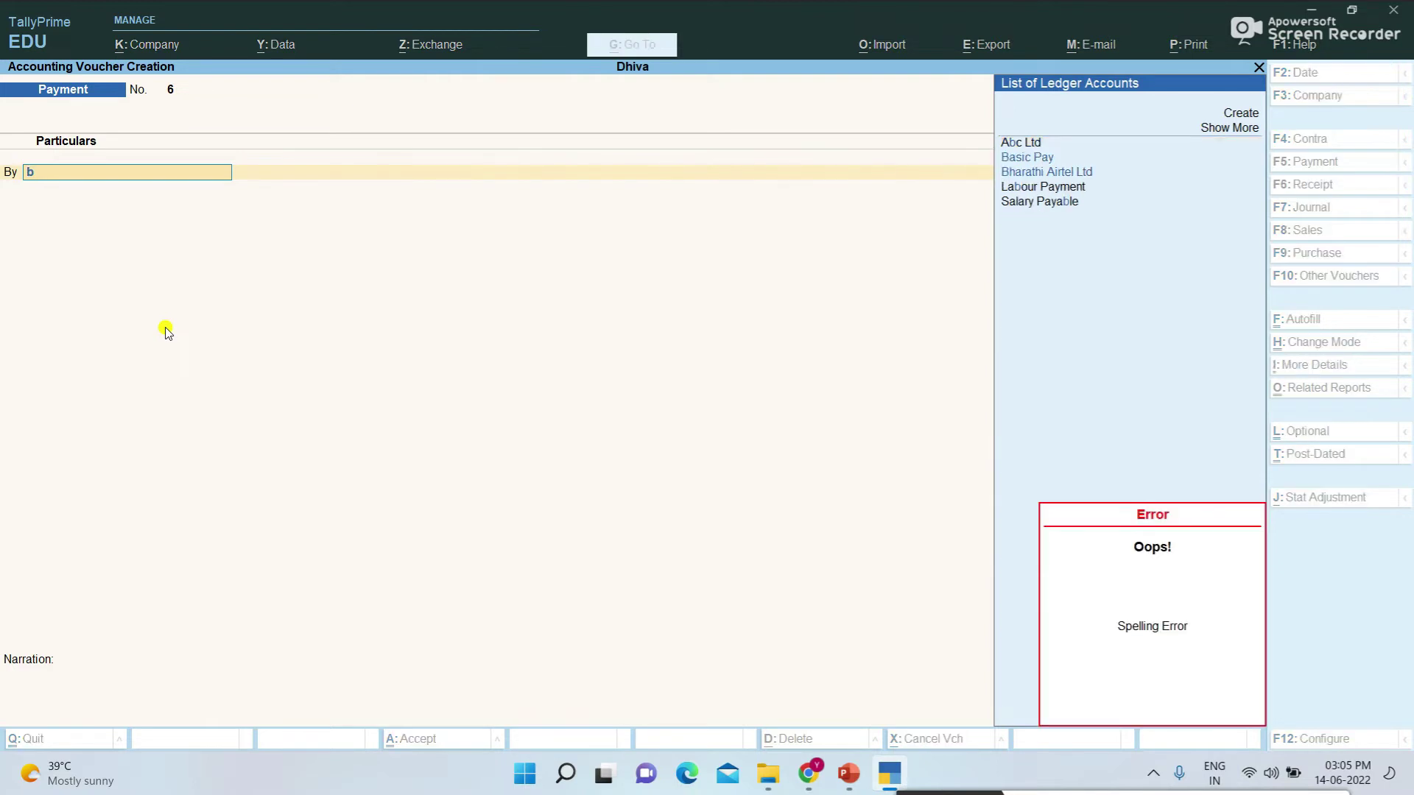
pyautogui.press('Down')
pyautogui.press('Down')
pyautogui.press('Down')
pyautogui.press('Down')
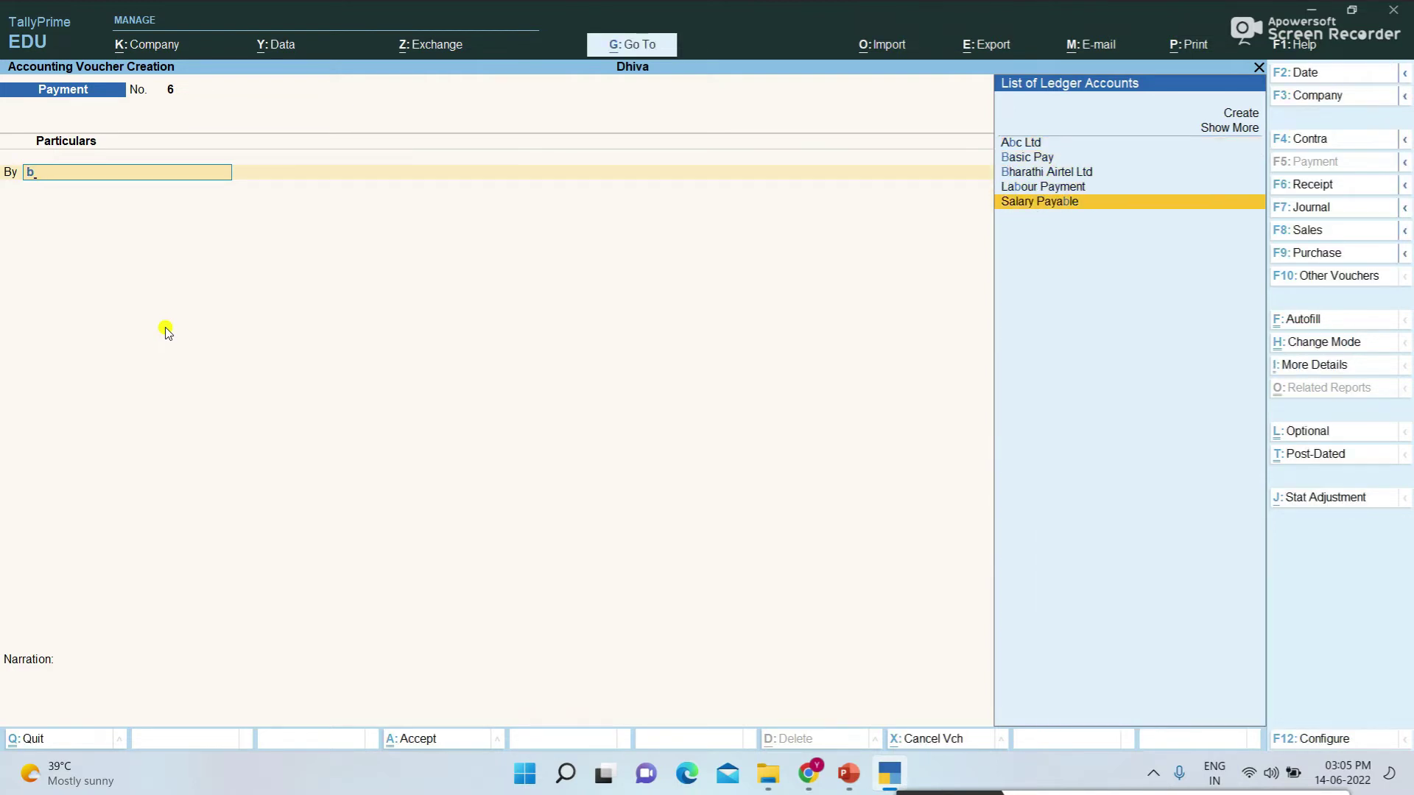
pyautogui.press('BackSpace')
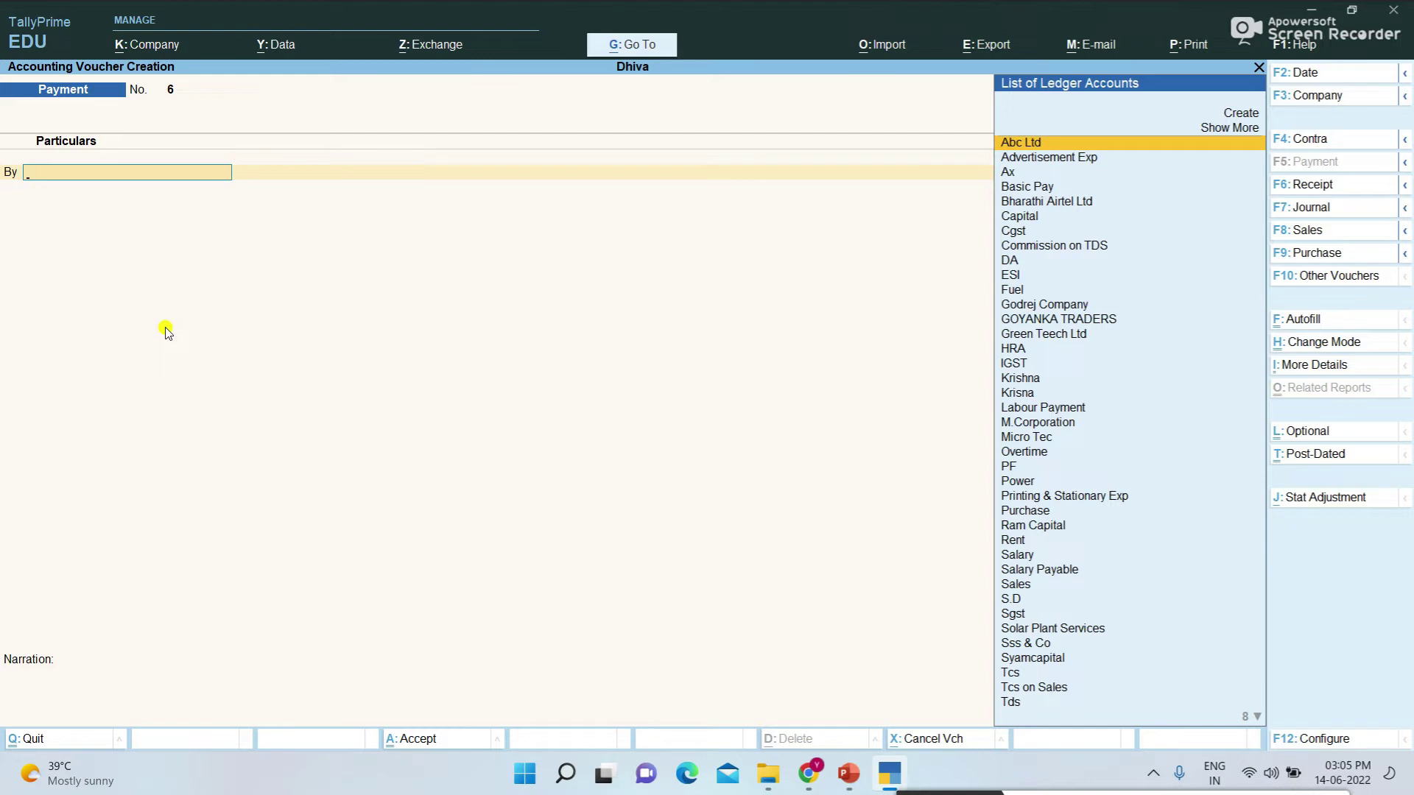
pyautogui.write('pr')
pyautogui.press('Return')
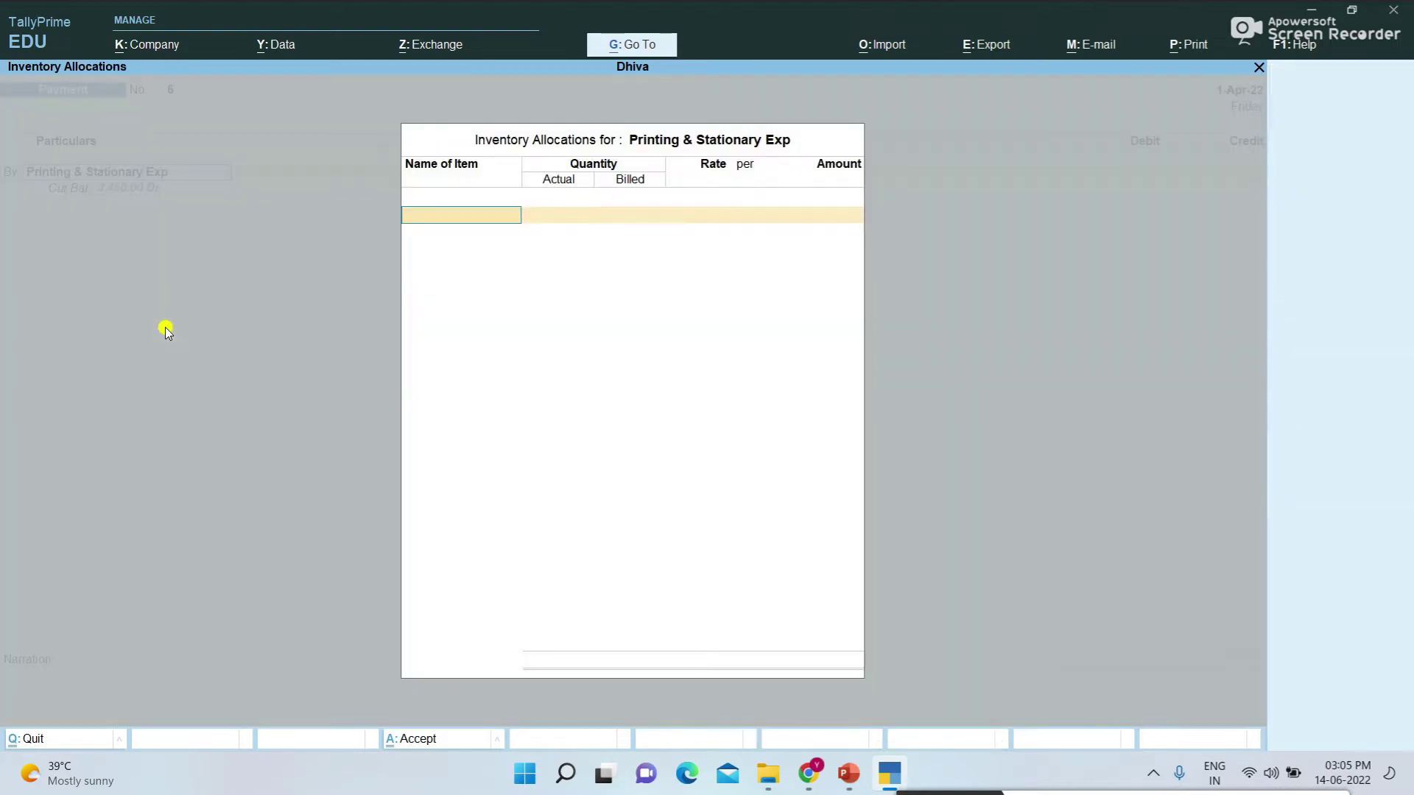
pyautogui.press('Escape')
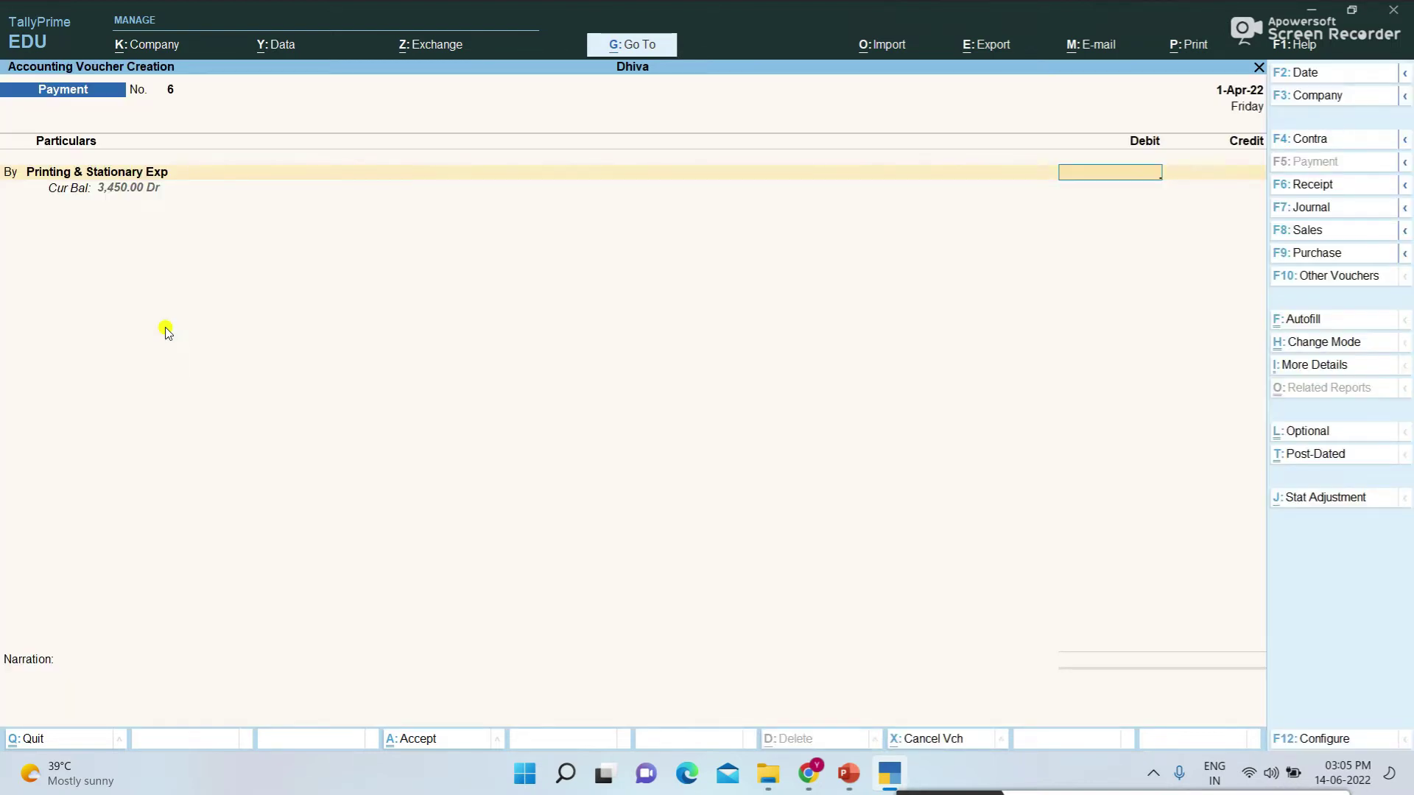
pyautogui.write('5000')
pyautogui.press('Return')
pyautogui.press('Return')
pyautogui.write('C')
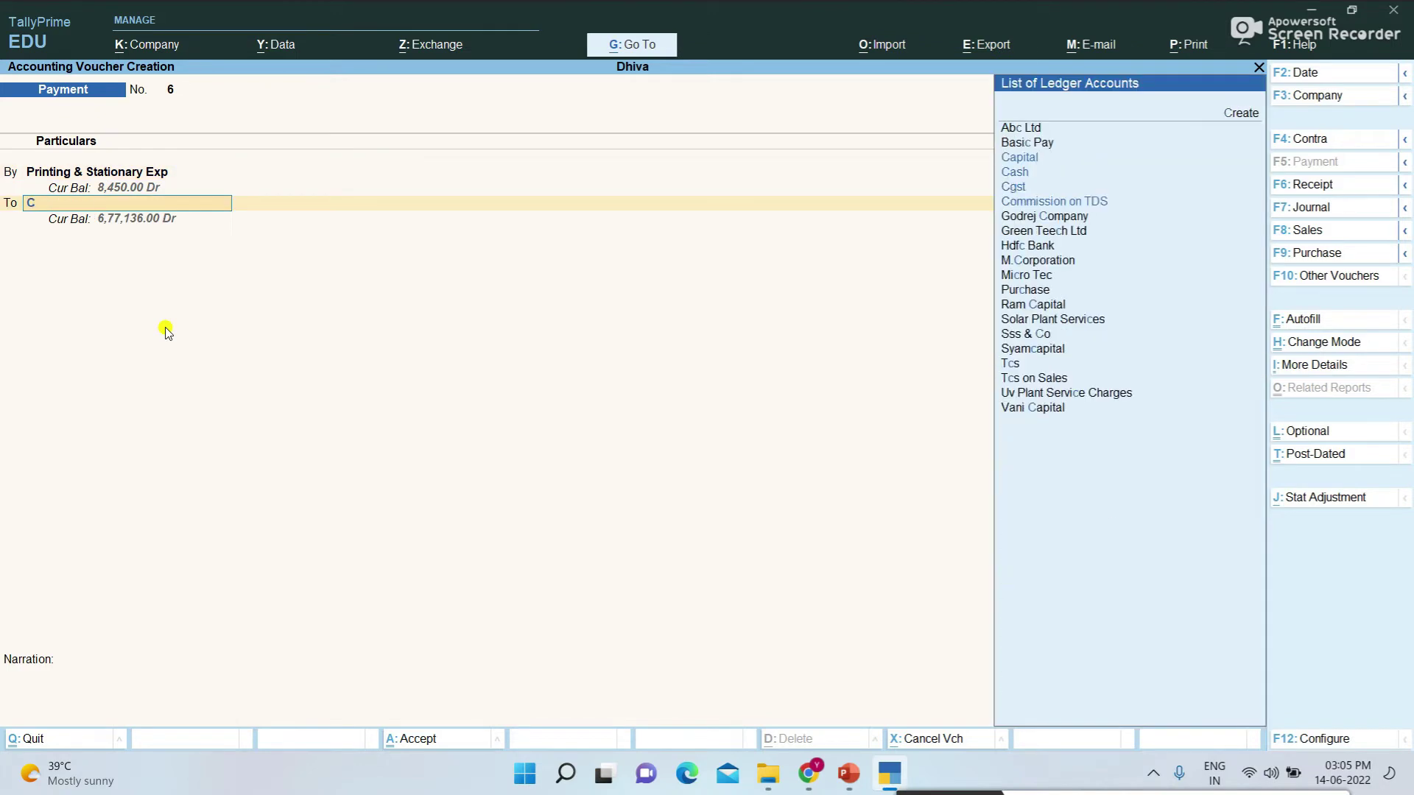
pyautogui.write('ash')
pyautogui.press('Return')
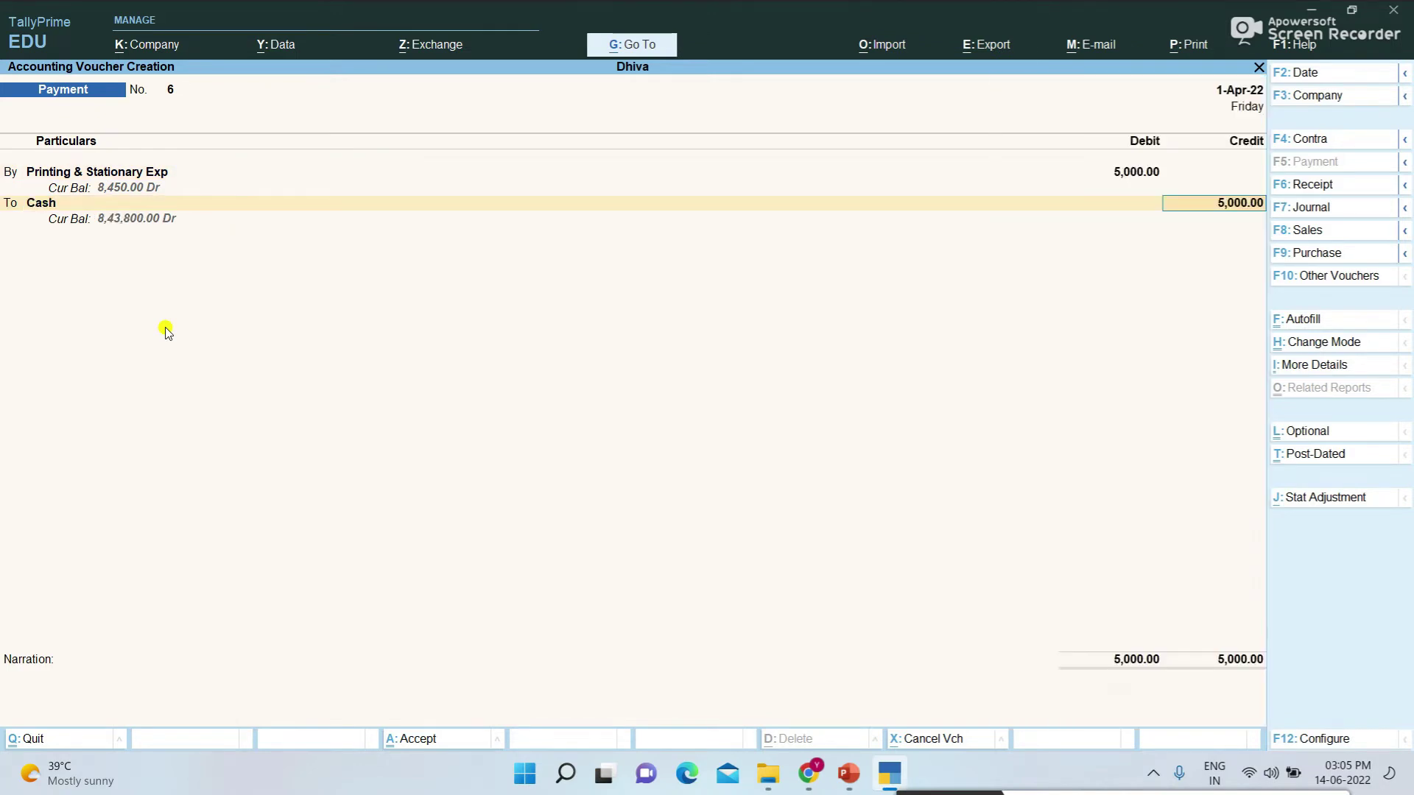
pyautogui.press('Return')
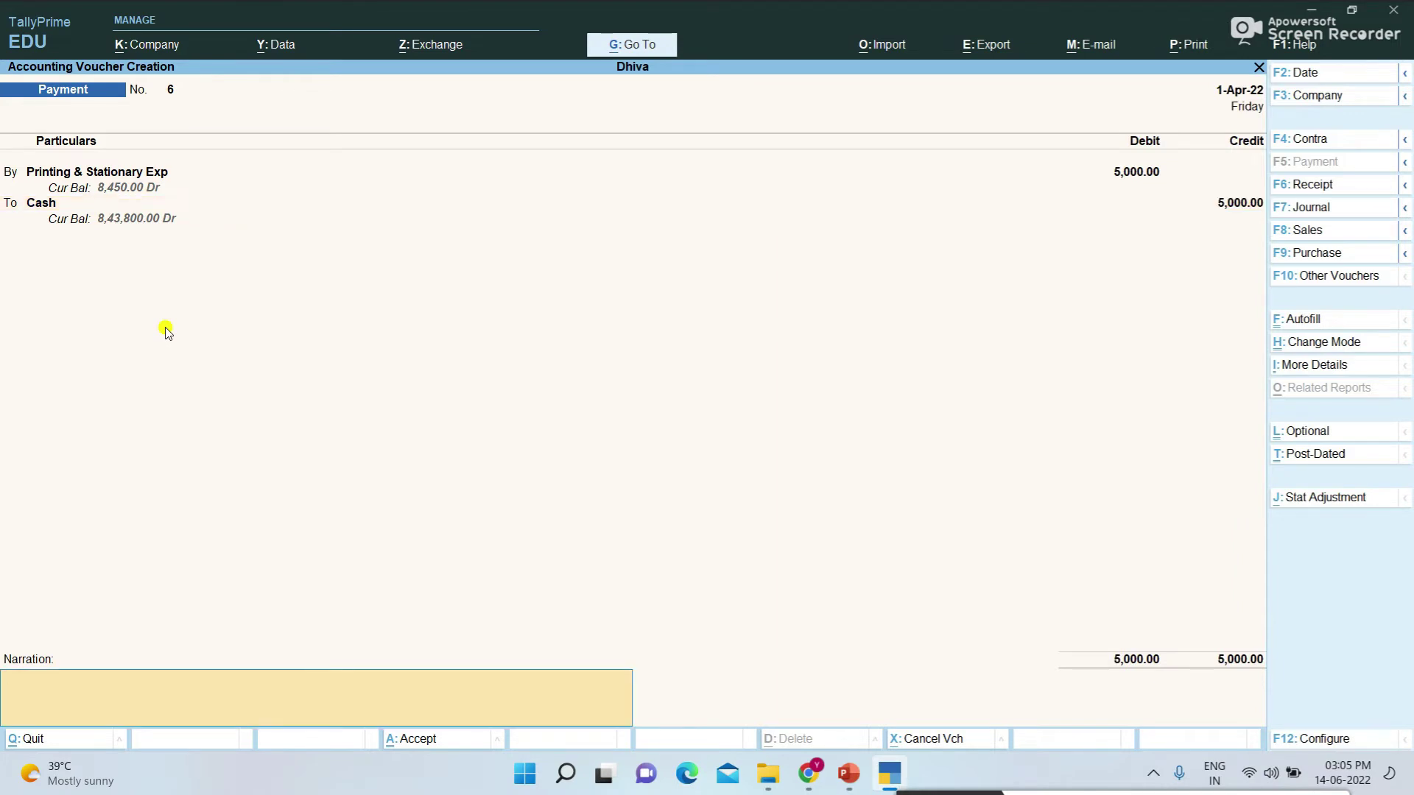
# Add the narration 'beging printing and stationary exp paid' and save voucher 6
pyautogui.write('beging g')
pyautogui.write('oods')
pyautogui.press('BackSpace')
pyautogui.press('BackSpace')
pyautogui.press('BackSpace')
pyautogui.press('BackSpace')
pyautogui.write('printing and stationar')
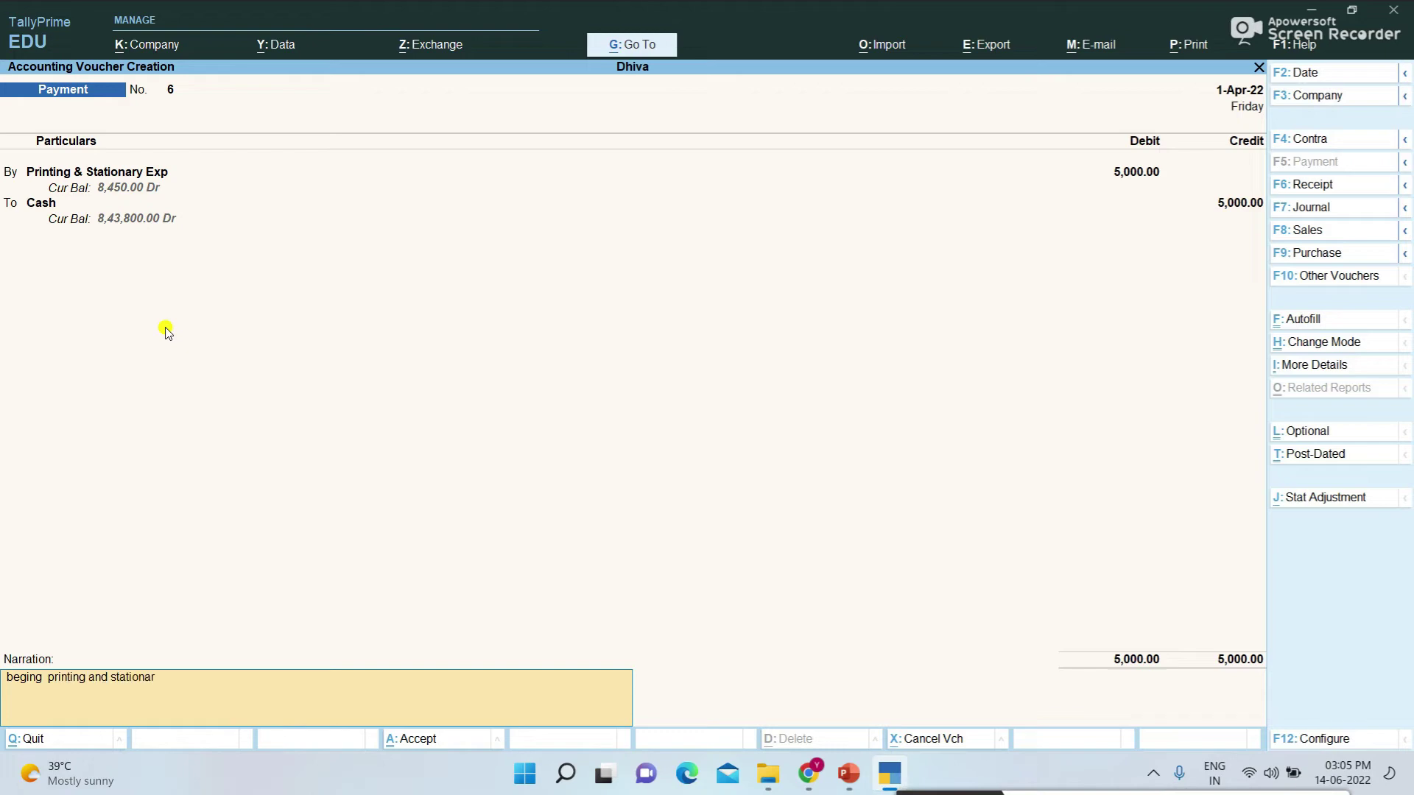
pyautogui.write('y exp paid')
pyautogui.press('Return')
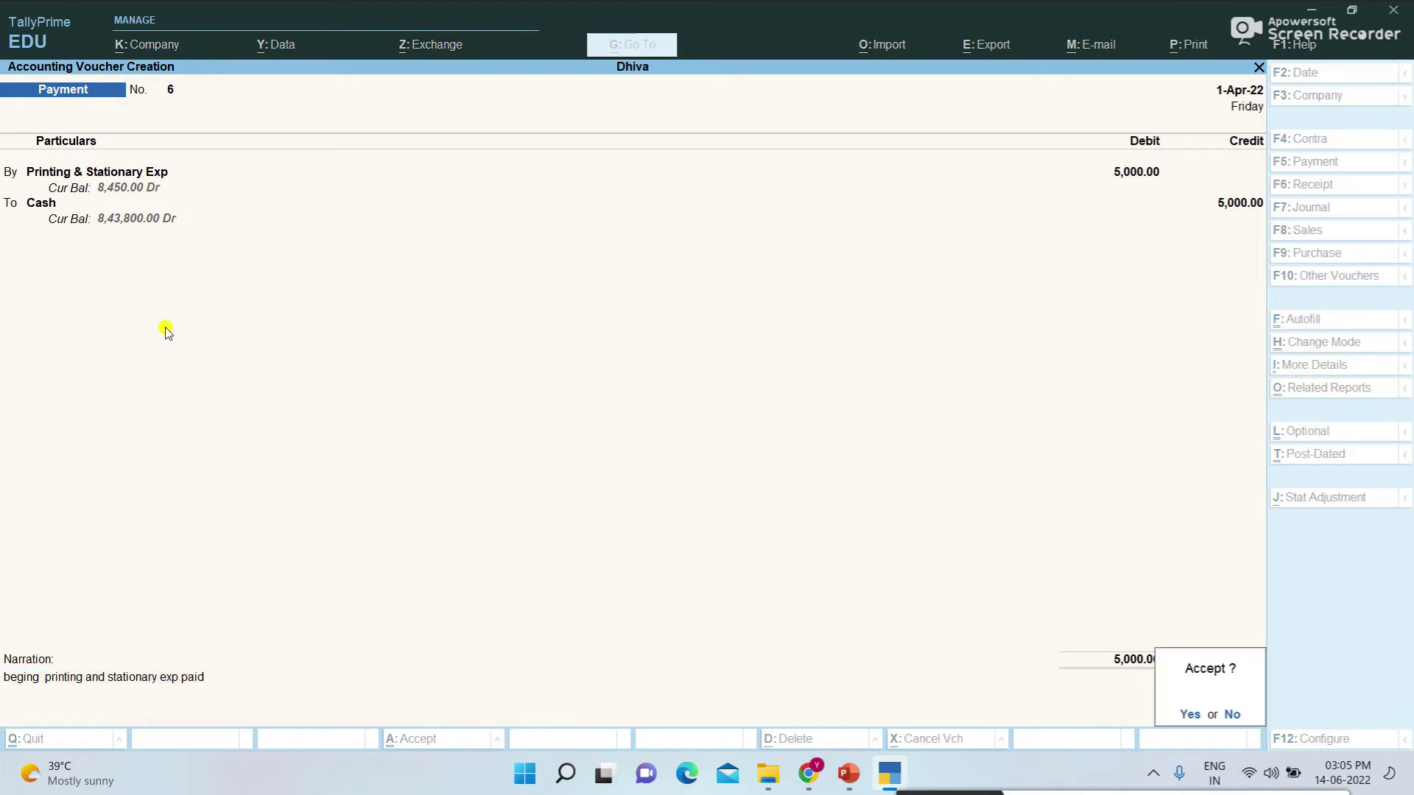
pyautogui.press('Return')
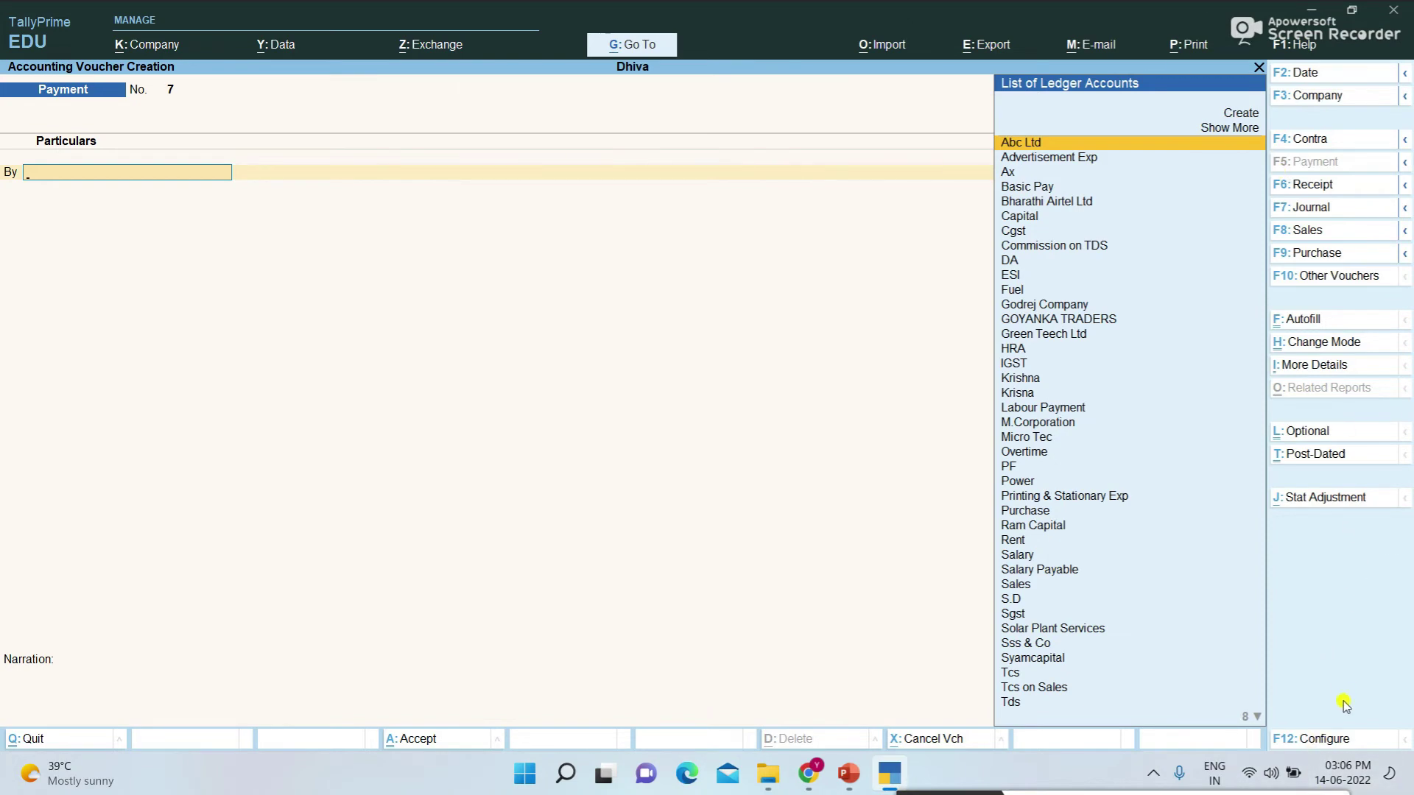
# Open F12: Configure over the new Payment voucher No. 7
pyautogui.click(1330, 740)
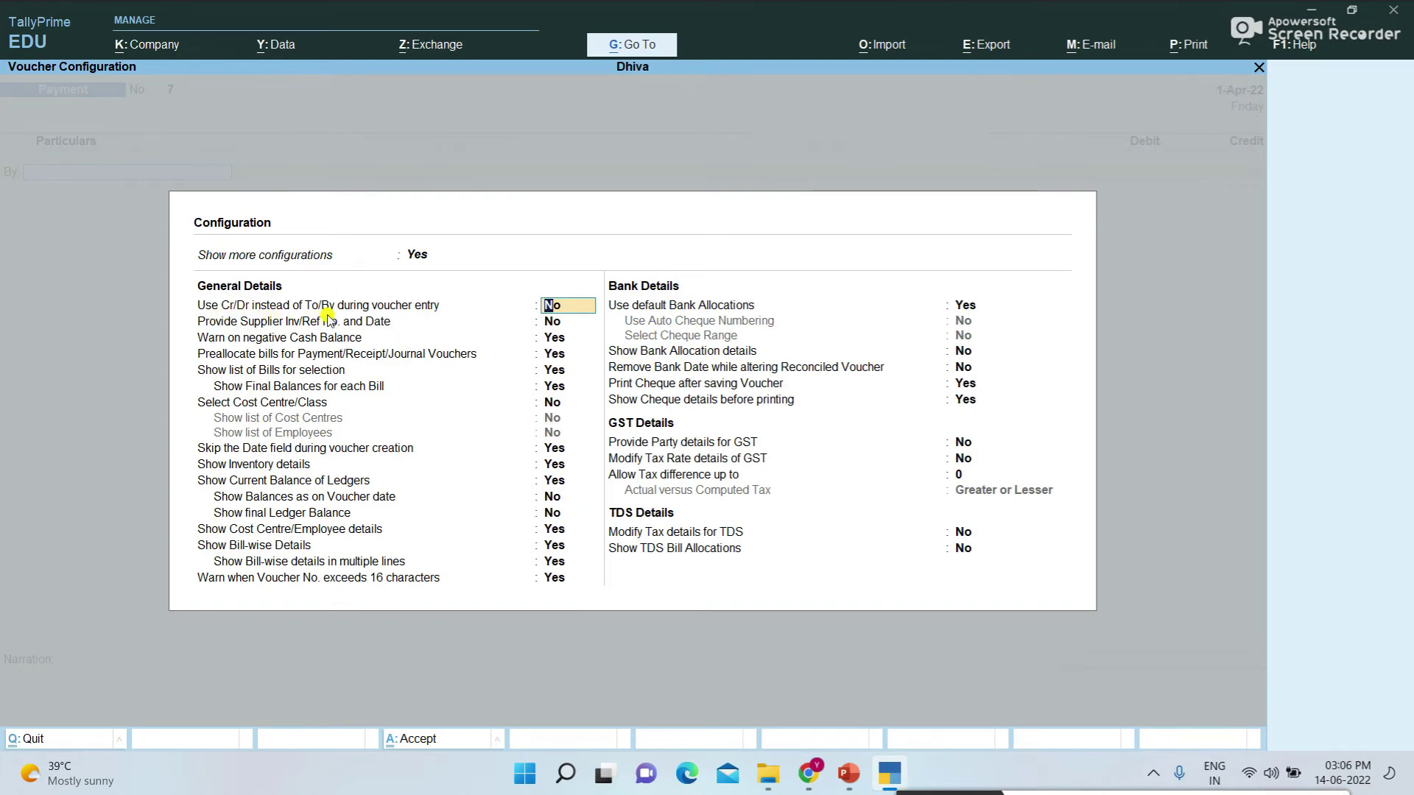
# Set 'Use Cr/Dr instead of To/By during voucher entry' to Yes and accept the configuration
pyautogui.write('ye')
pyautogui.press('Return')
pyautogui.press('Return')
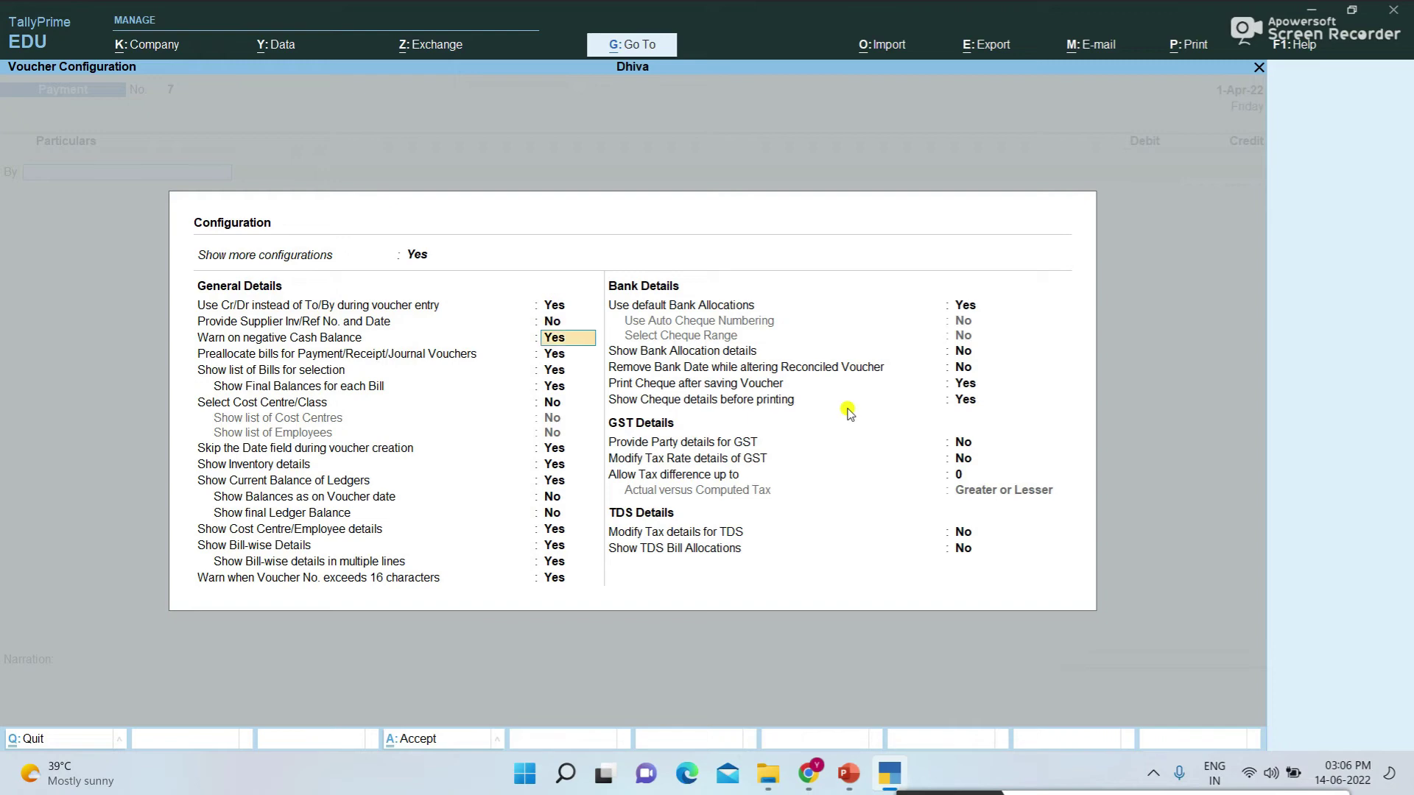
pyautogui.hotkey('ctrl', 'a')
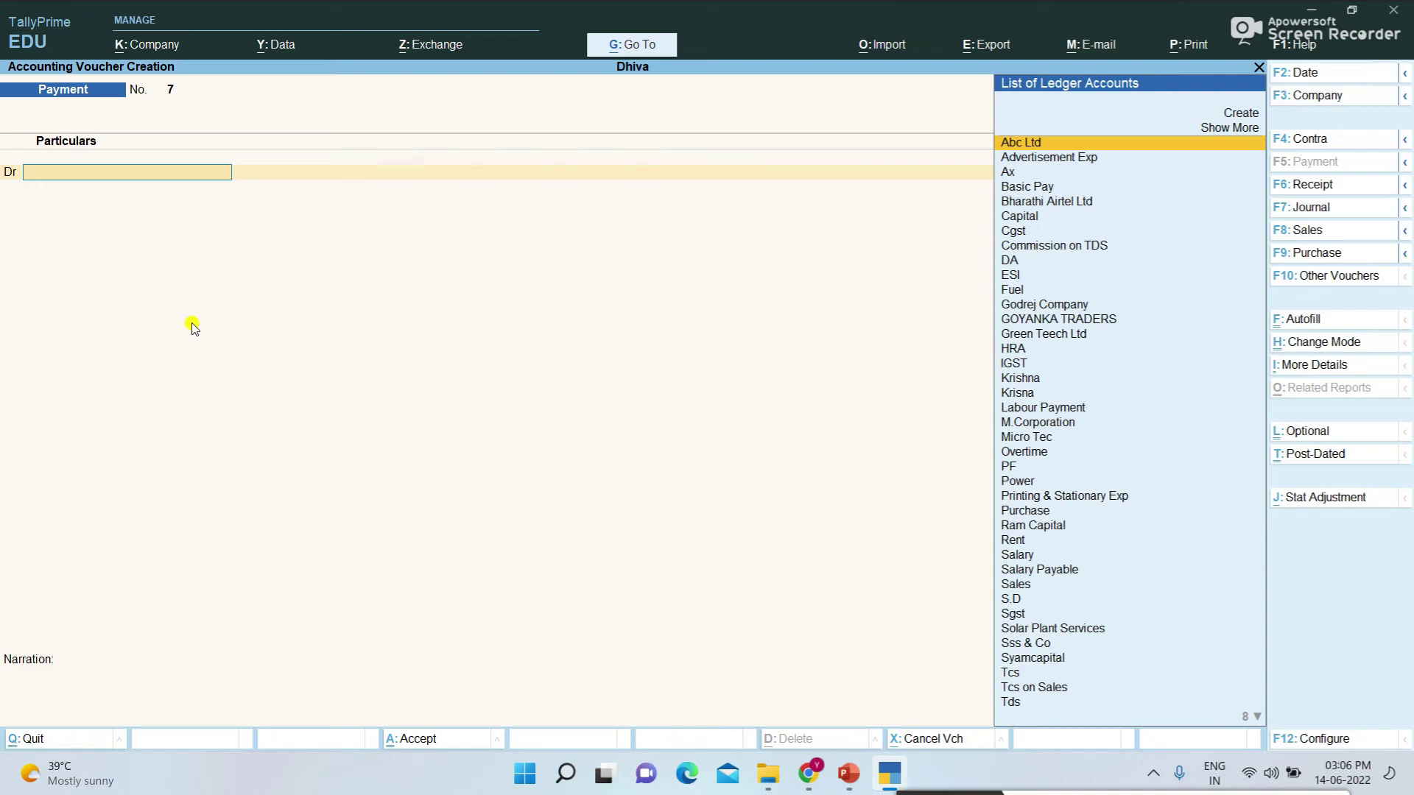
# Enter voucher 7 as Dr Rent 6,000.00 and Cr Cash 6,000.00, then save it
pyautogui.write('Re')
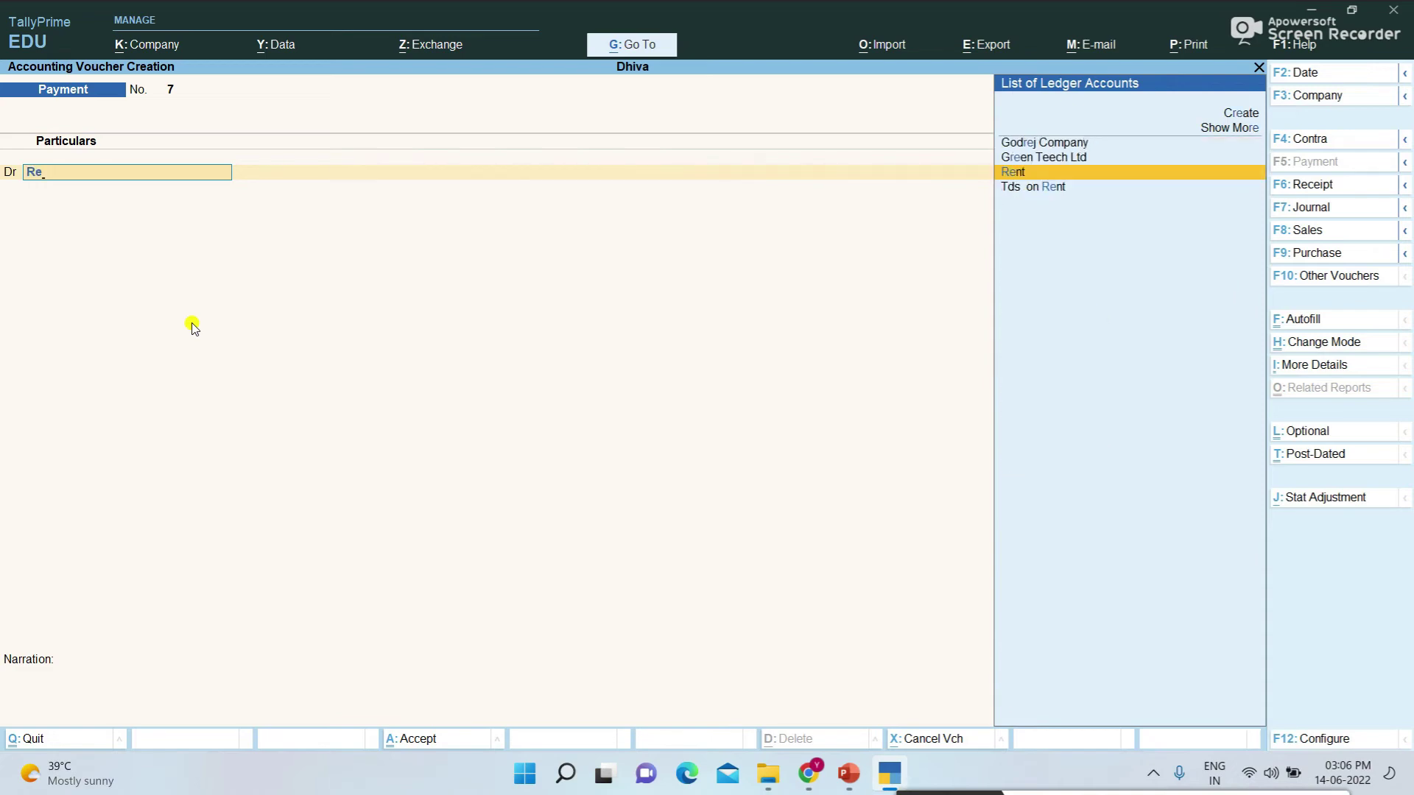
pyautogui.press('Return')
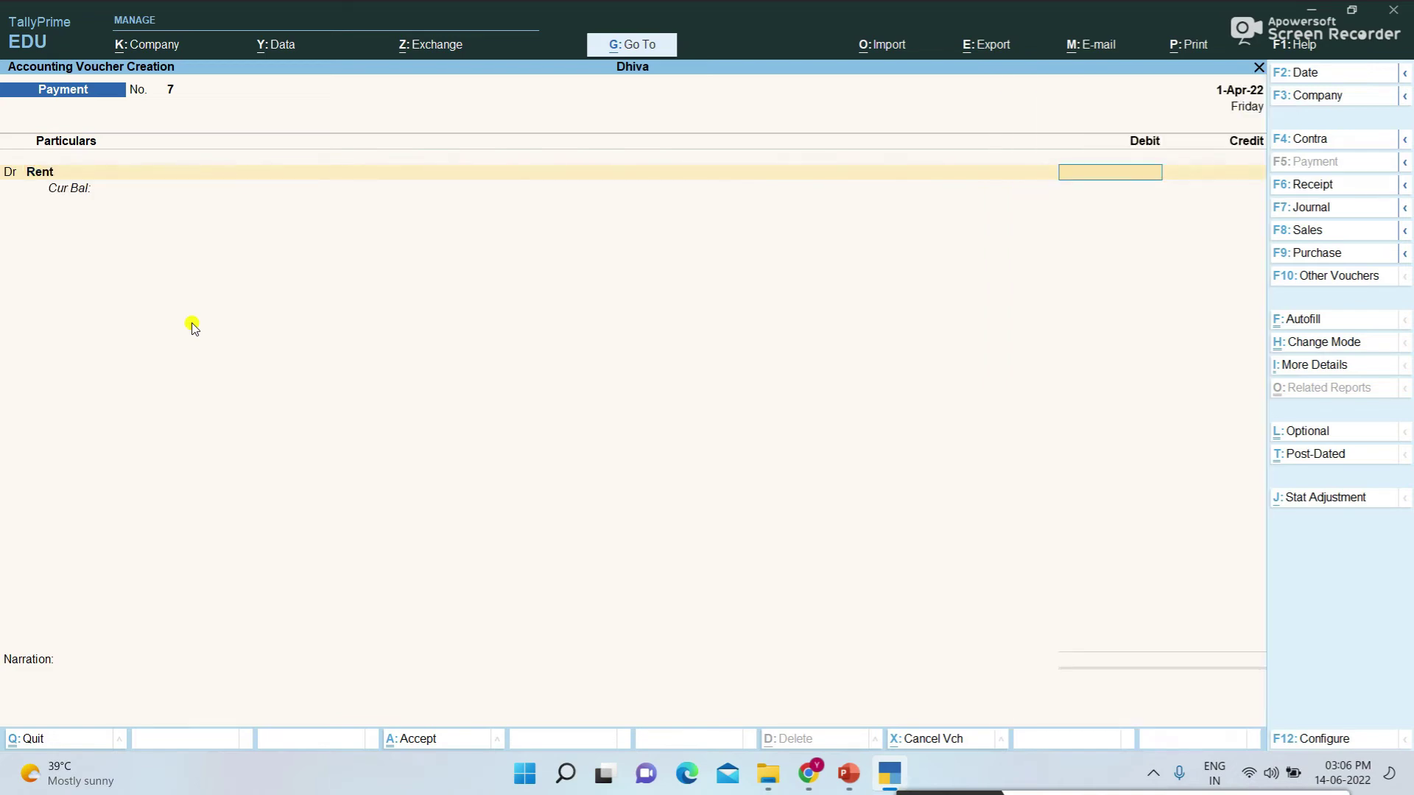
pyautogui.write('6000')
pyautogui.press('Return')
pyautogui.press('Return')
pyautogui.press('Return')
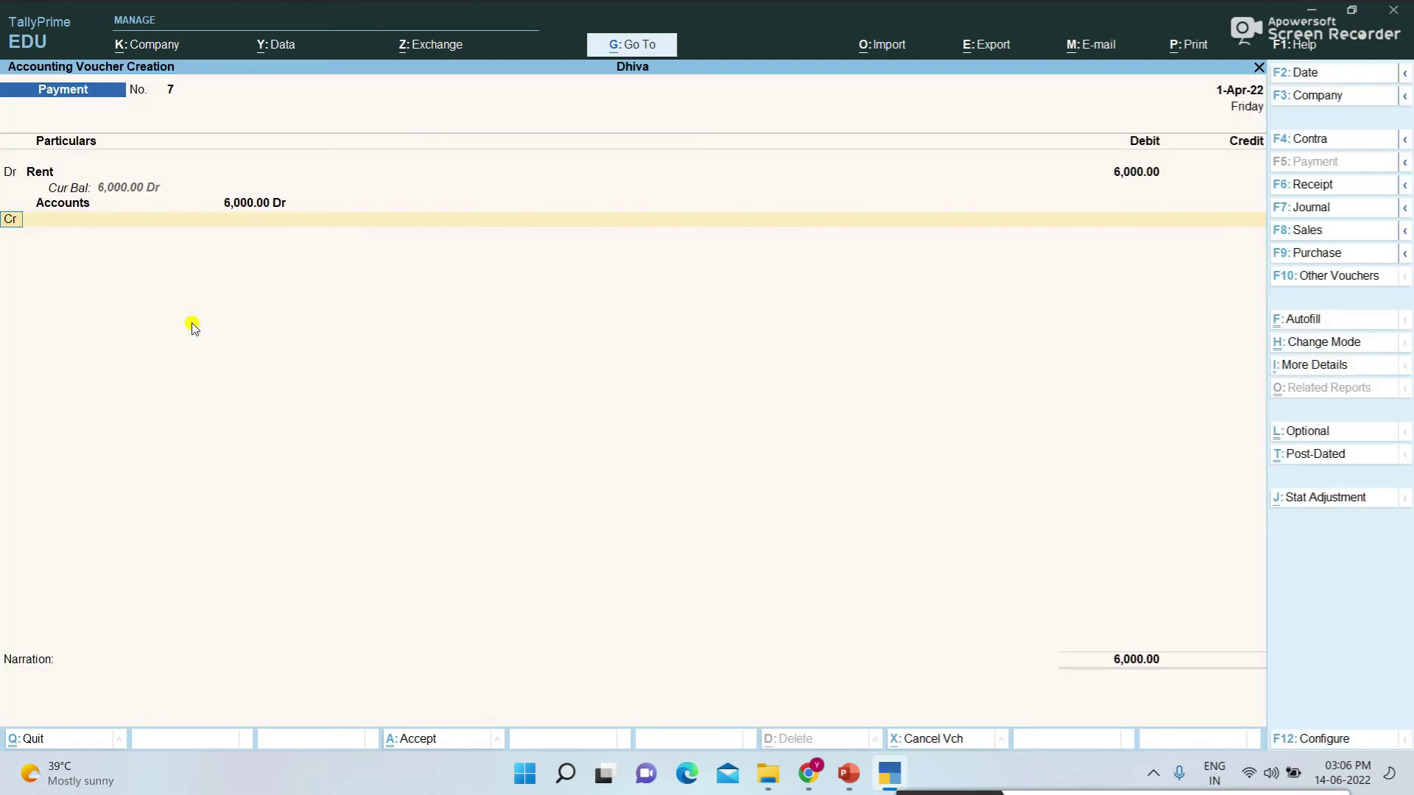
pyautogui.write('C')
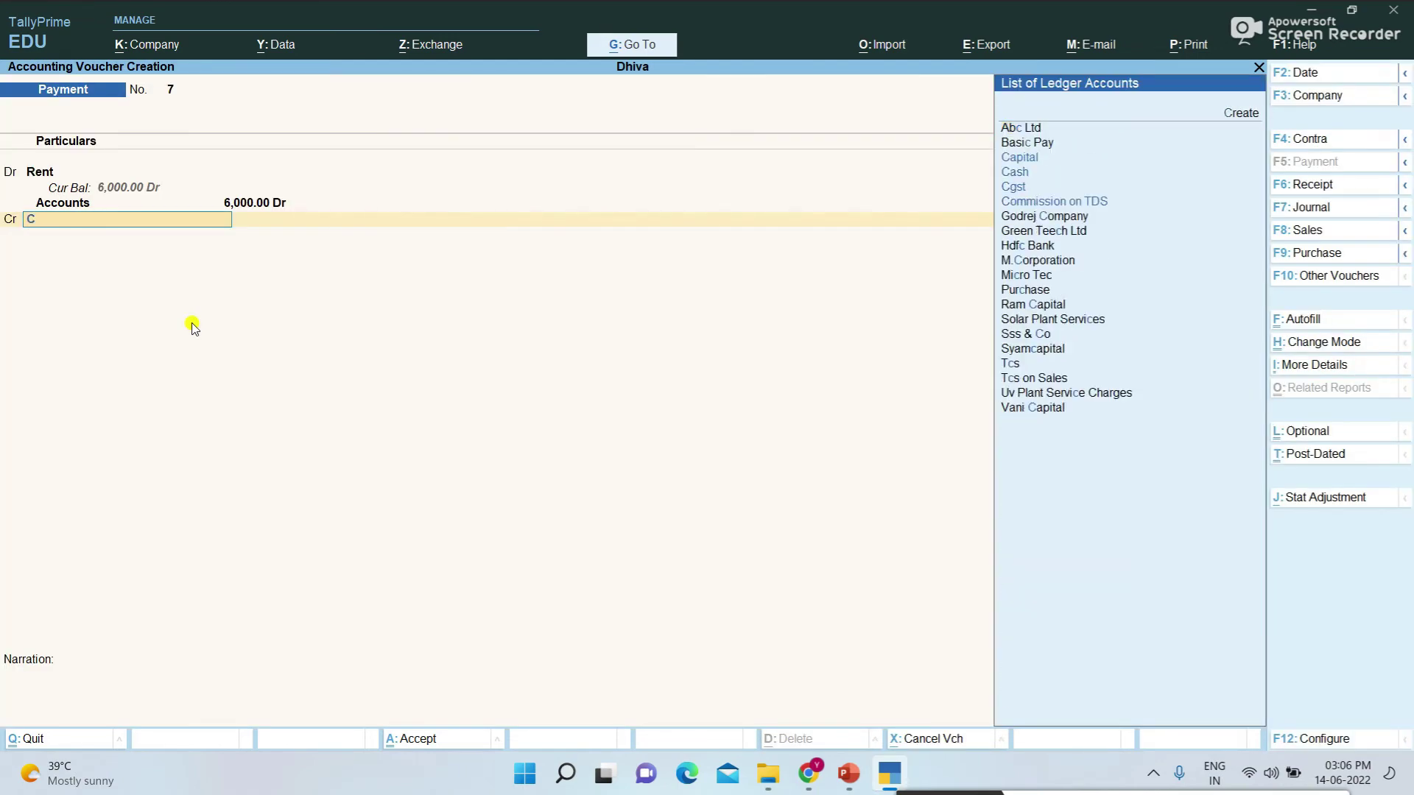
pyautogui.write('ash')
pyautogui.press('Return')
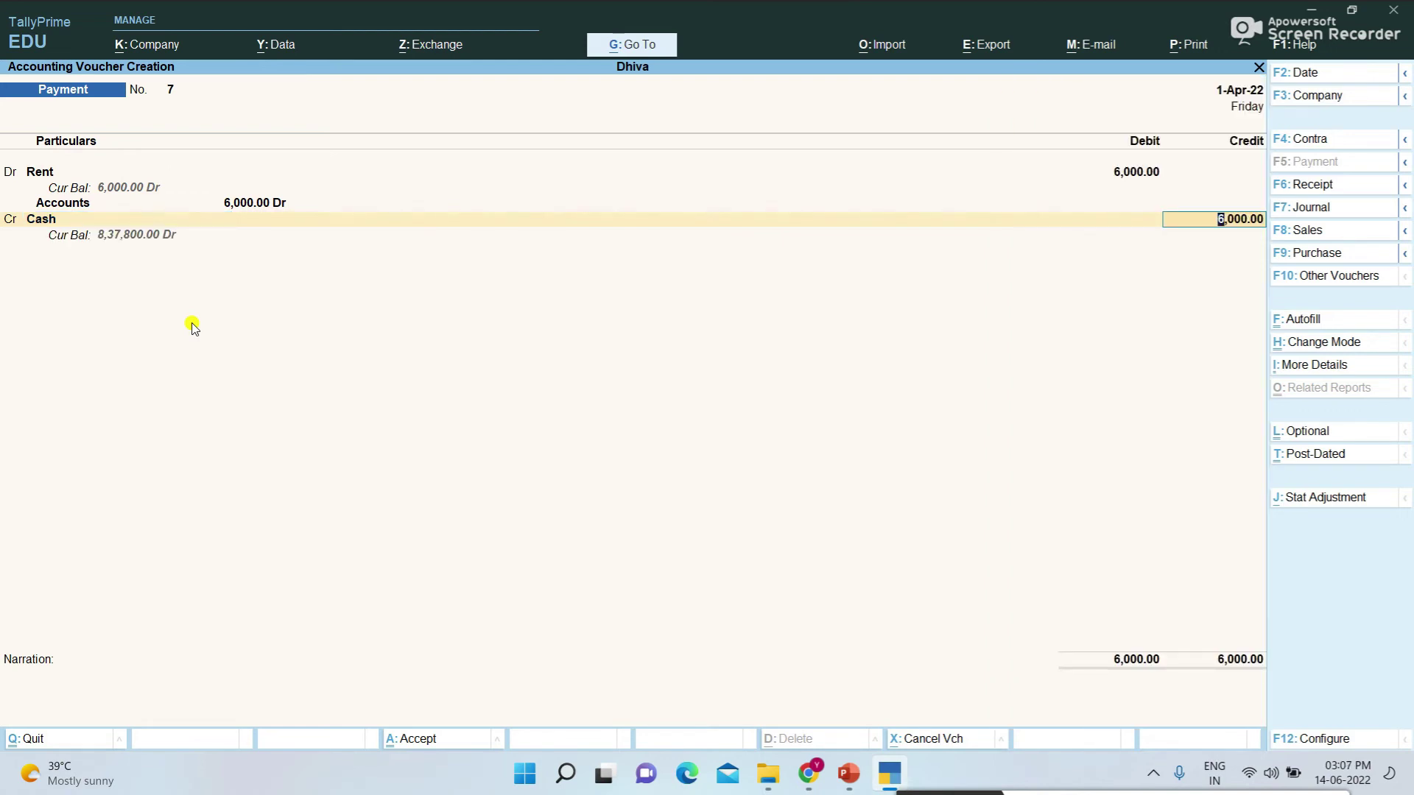
pyautogui.press('Return')
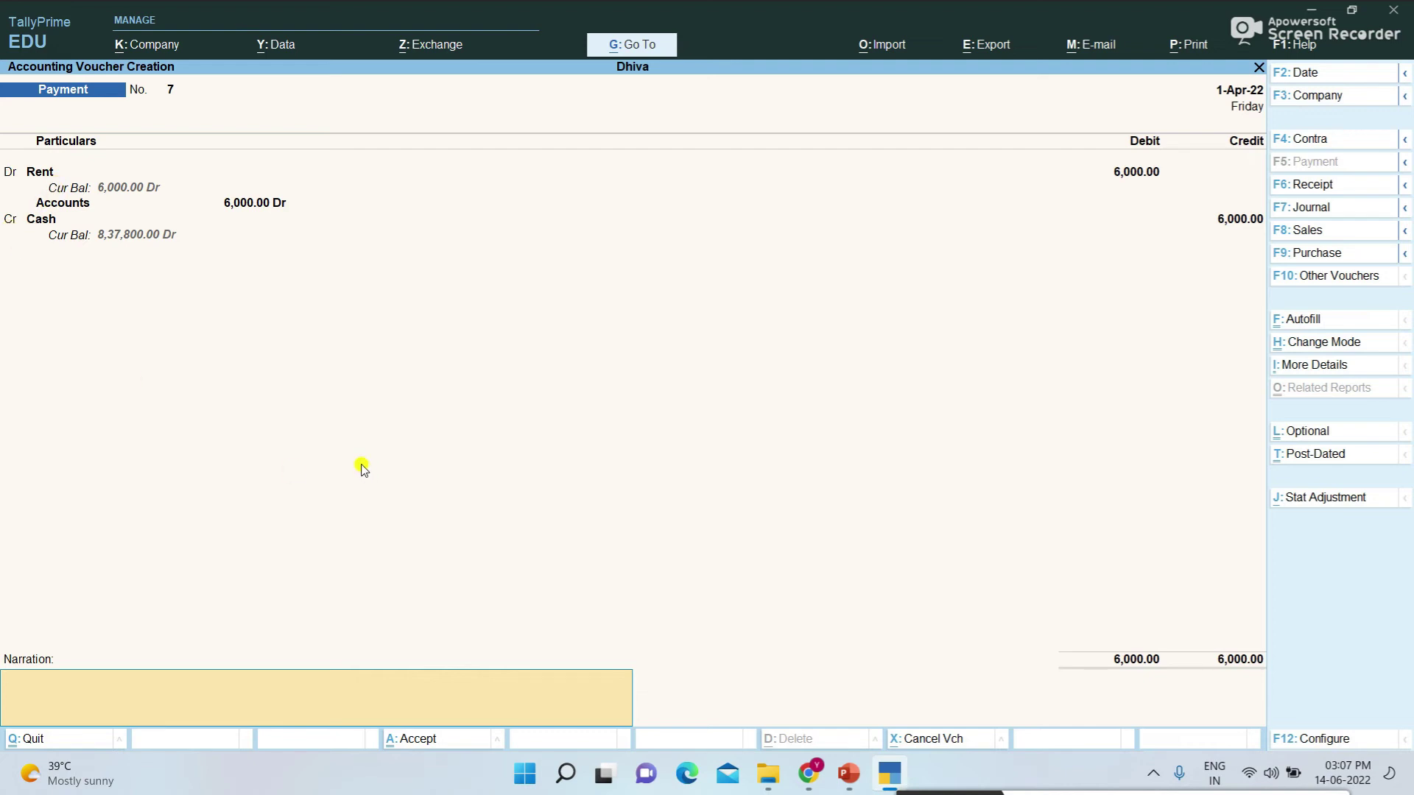
pyautogui.press('Return')
pyautogui.press('Return')
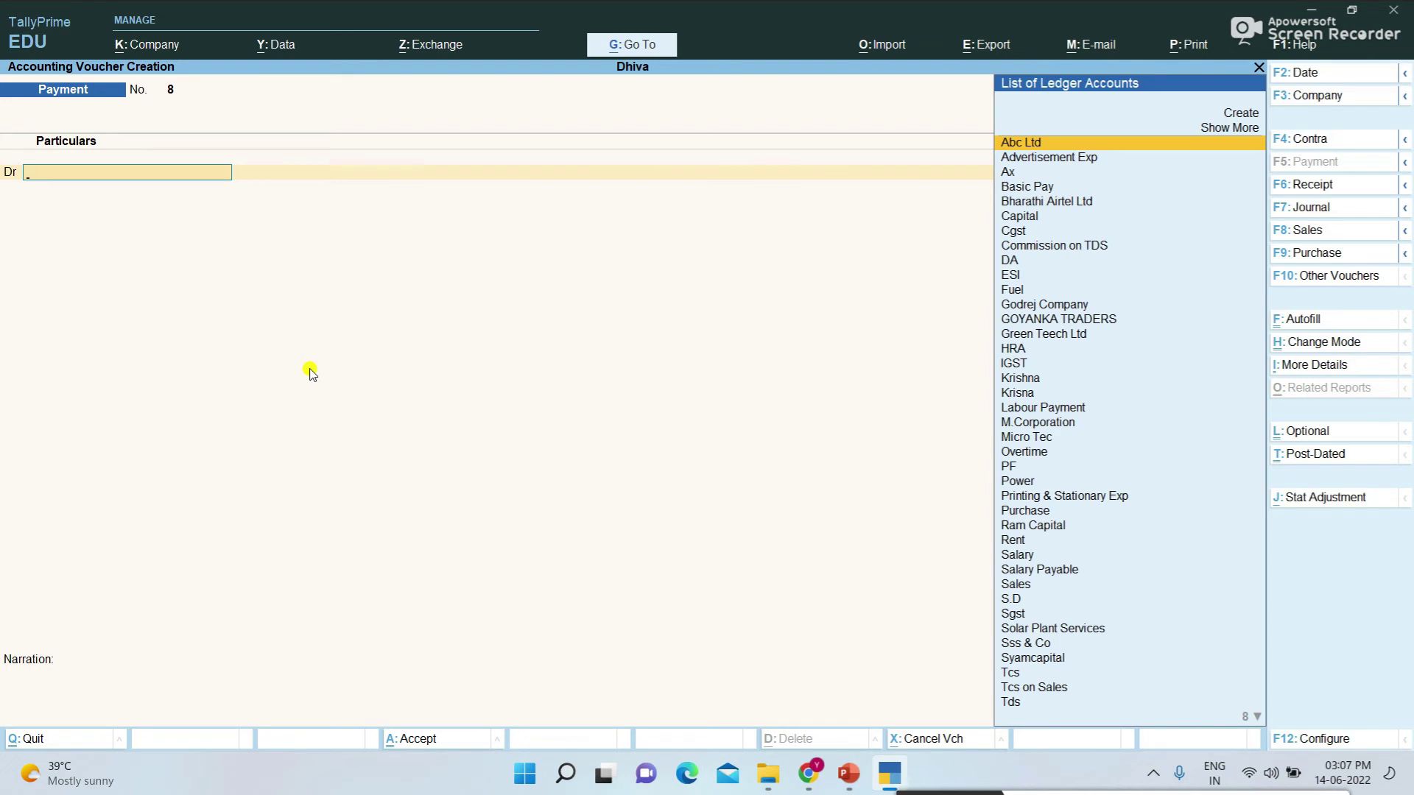
# Enter voucher 8 as Dr Salary 2,000.00 and Cr Hdfc Bank 2,000.00, then save it
pyautogui.write('k')
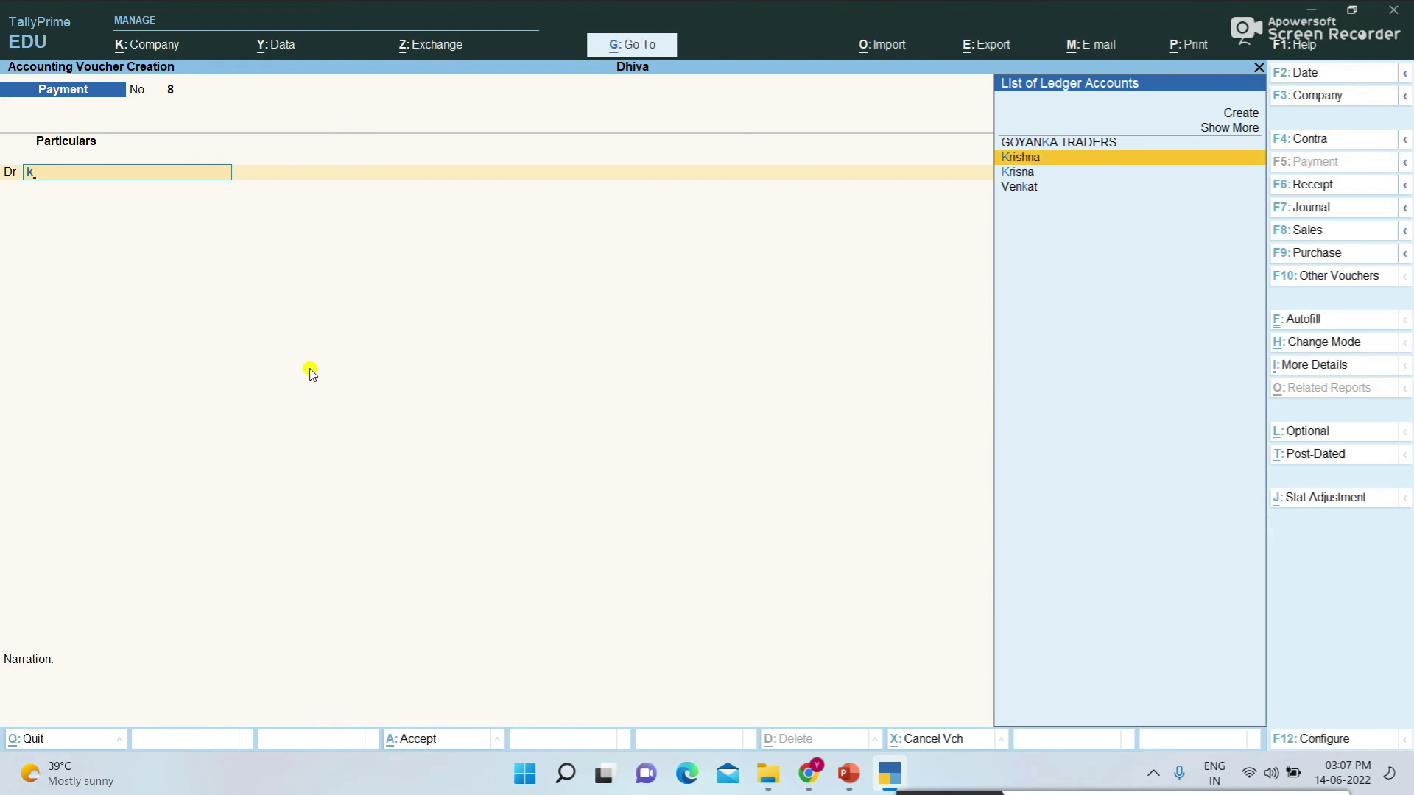
pyautogui.press('Down')
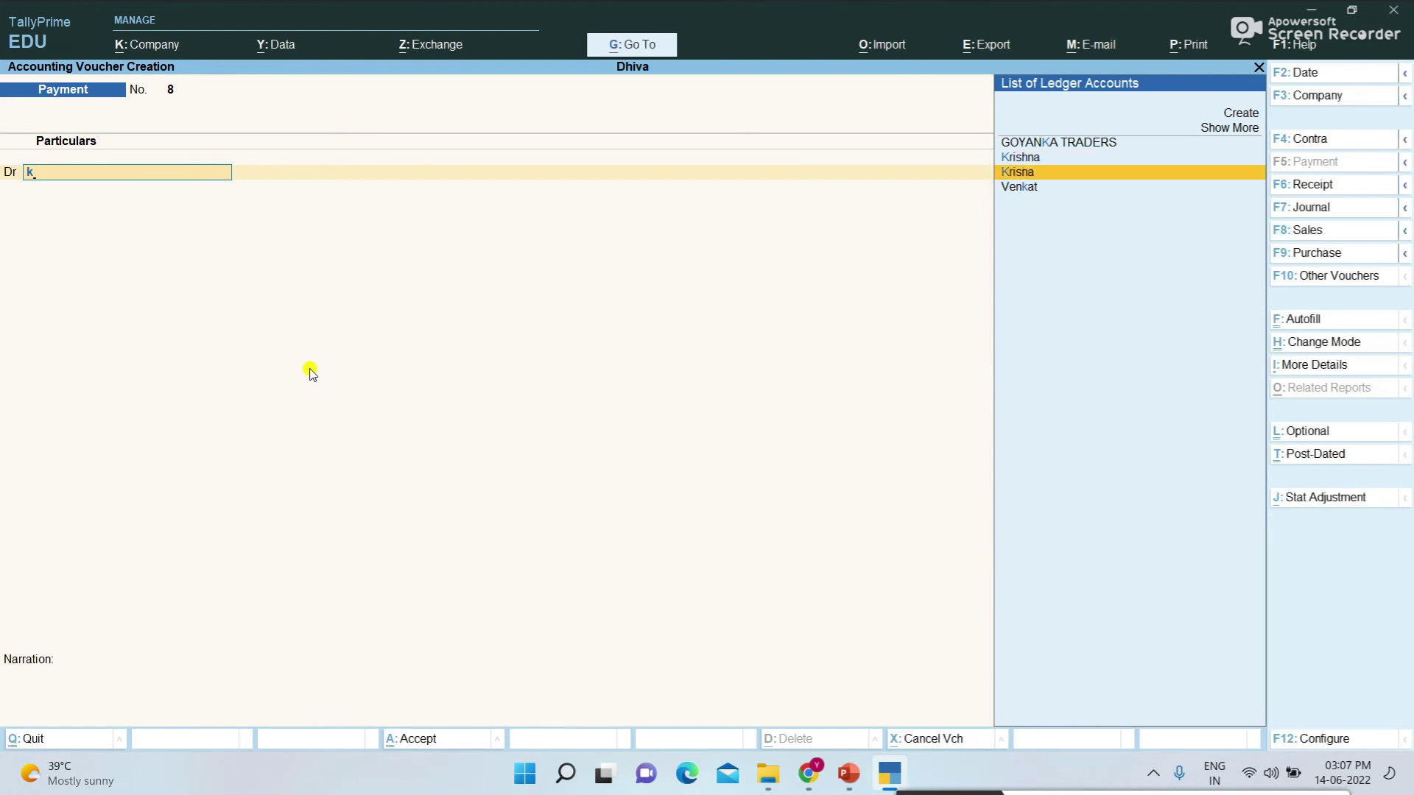
pyautogui.press('BackSpace')
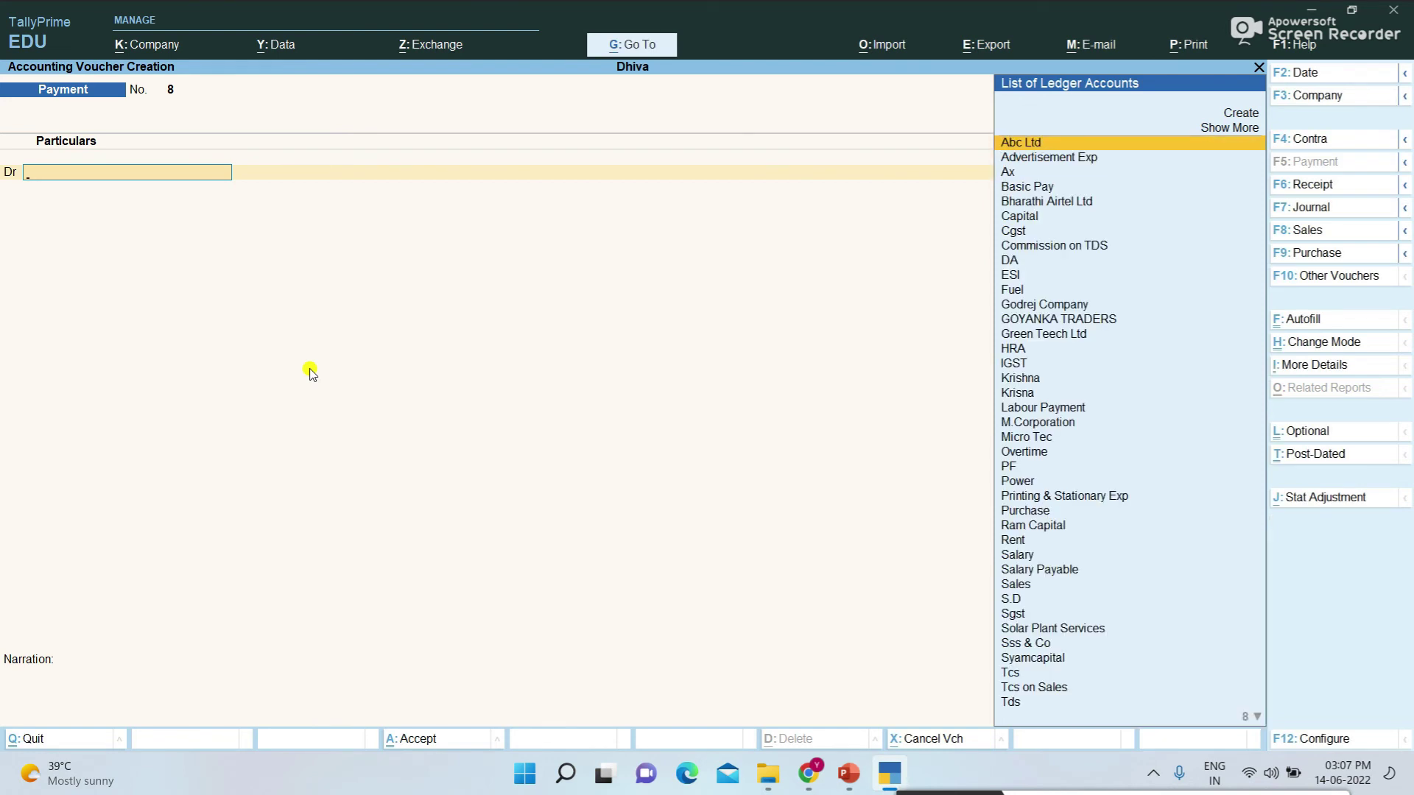
pyautogui.write('sa')
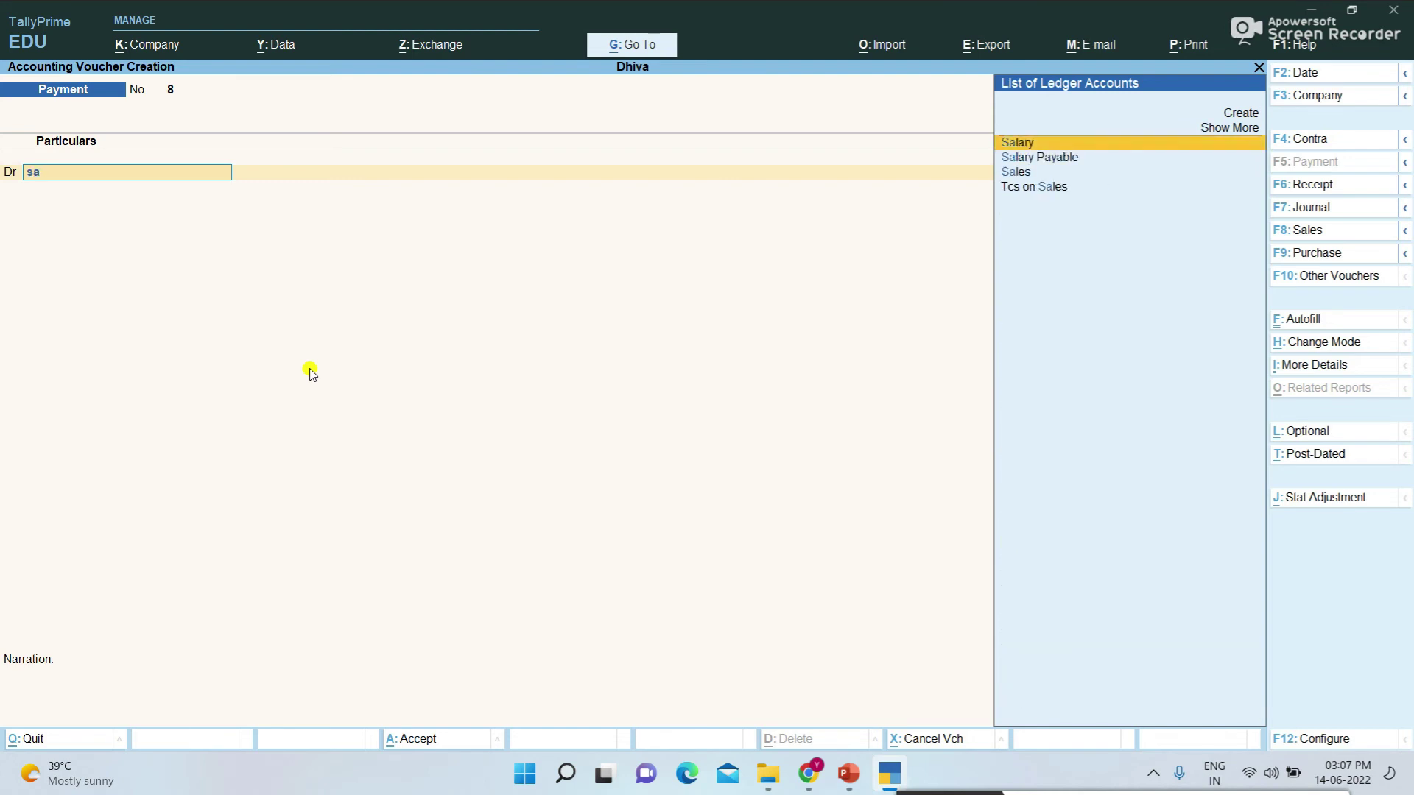
pyautogui.press('Return')
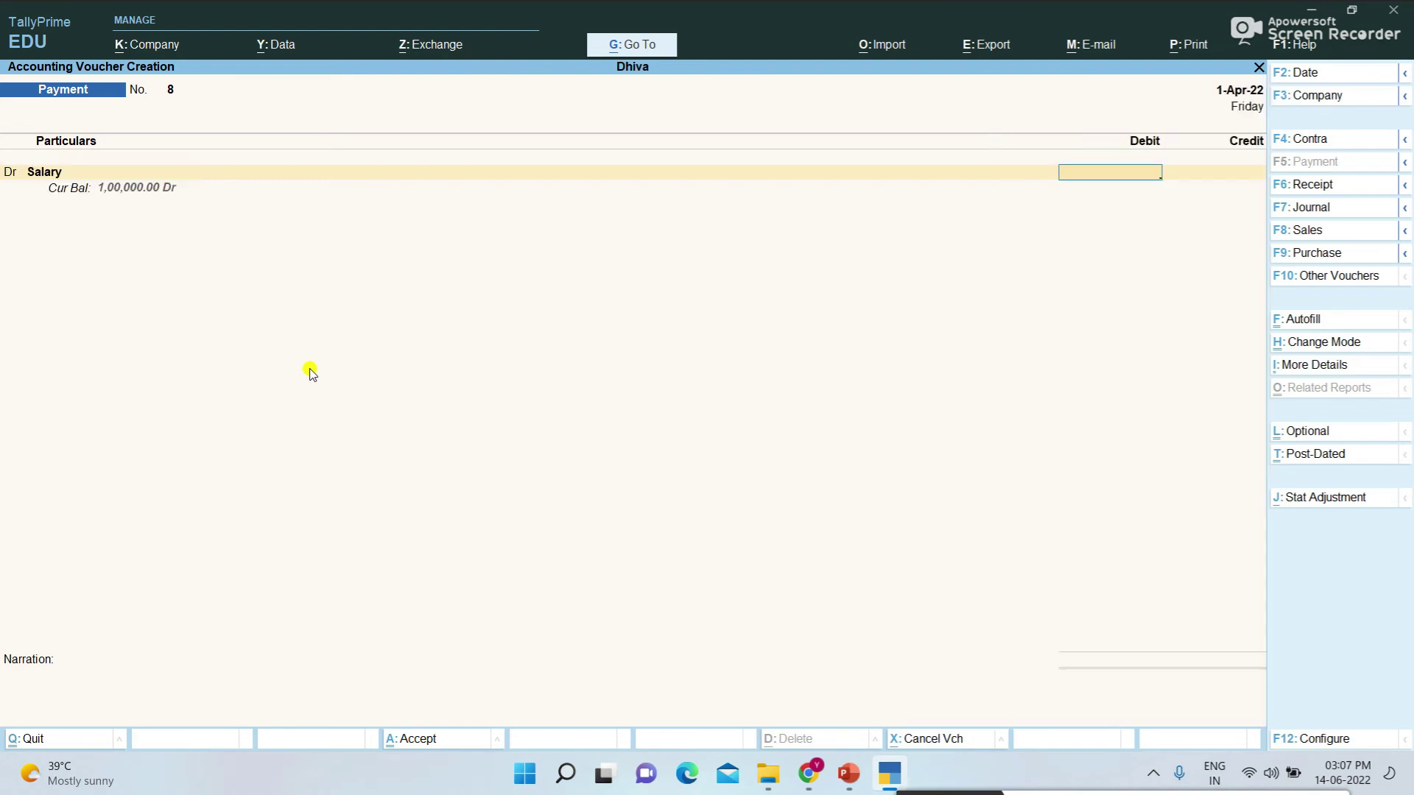
pyautogui.write('2000')
pyautogui.press('Return')
pyautogui.press('Return')
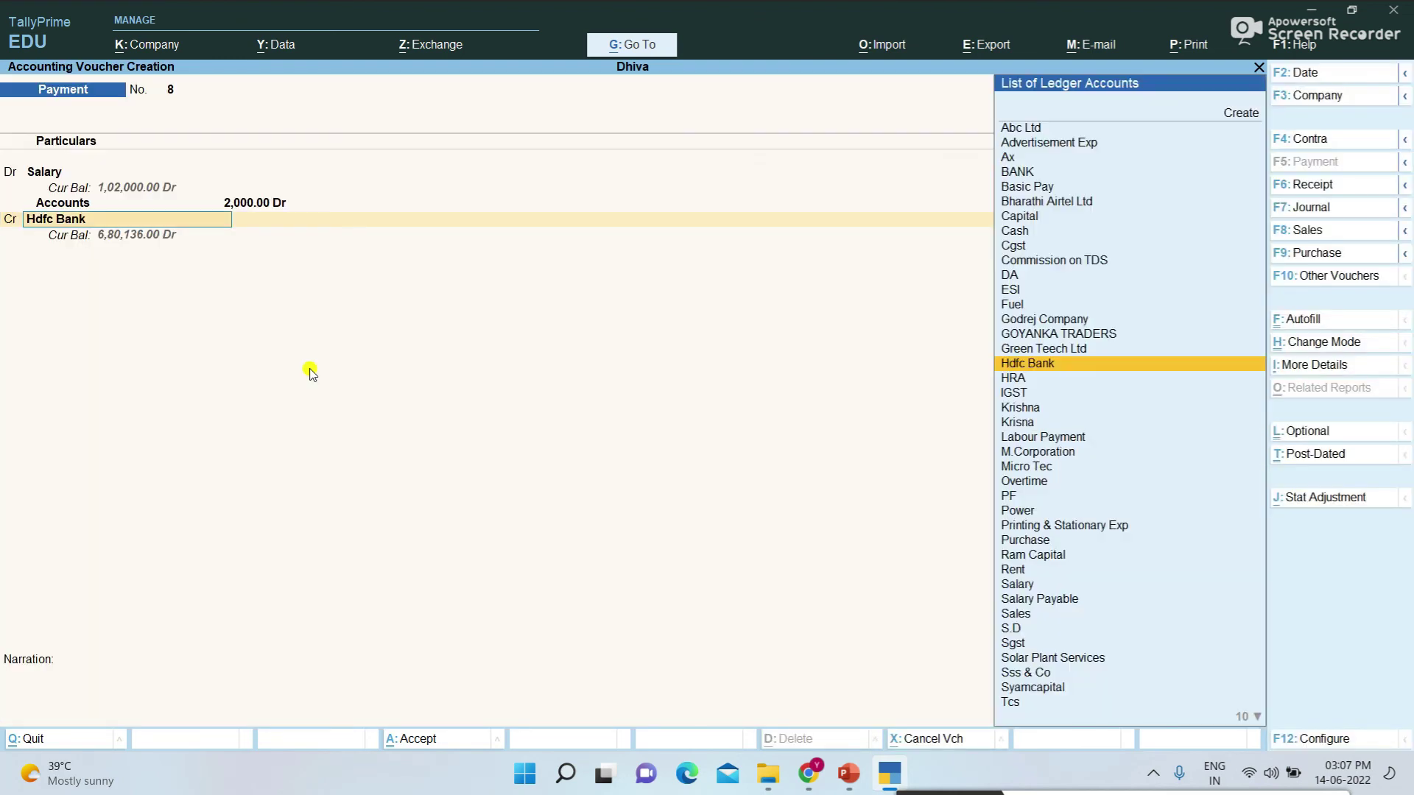
pyautogui.press('Return')
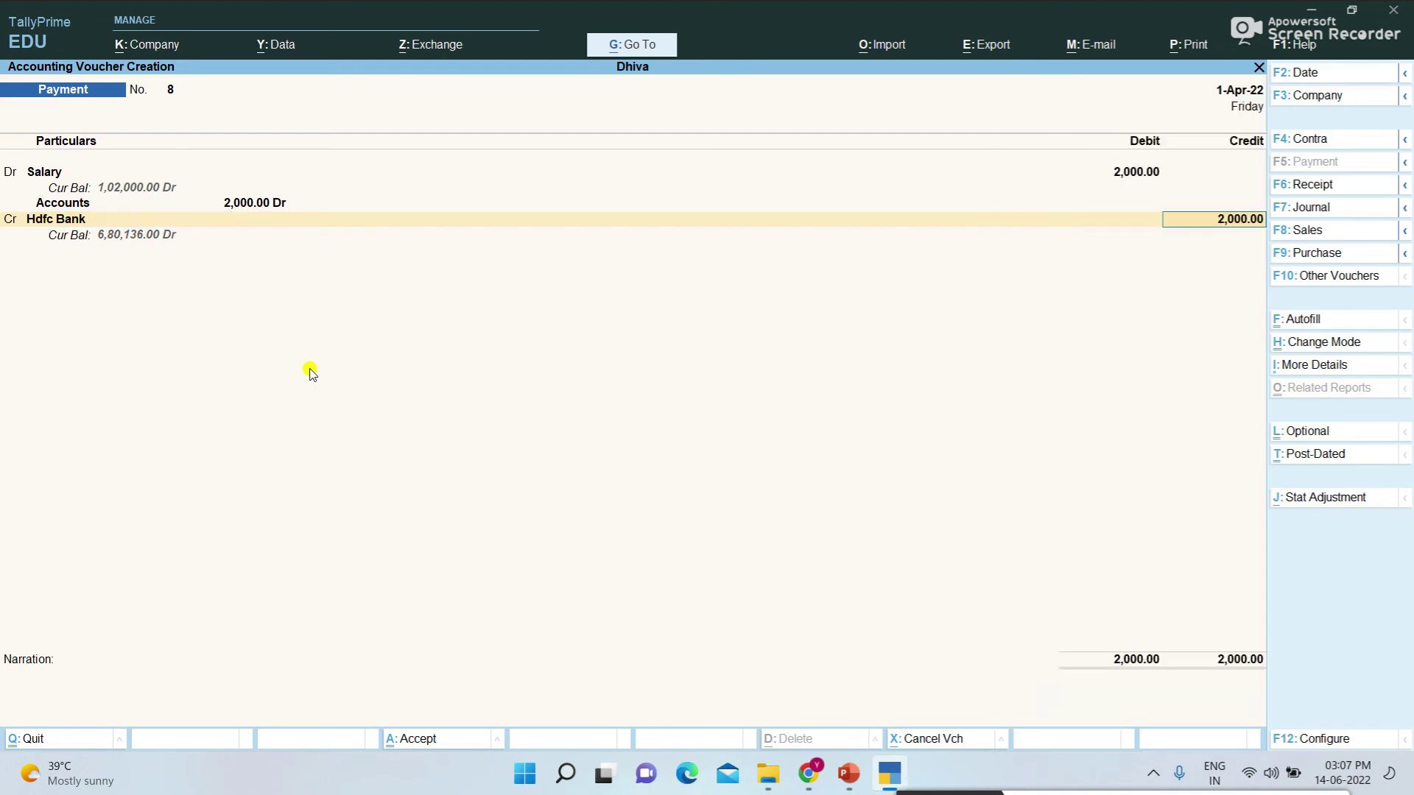
pyautogui.press('Return')
pyautogui.press('Return')
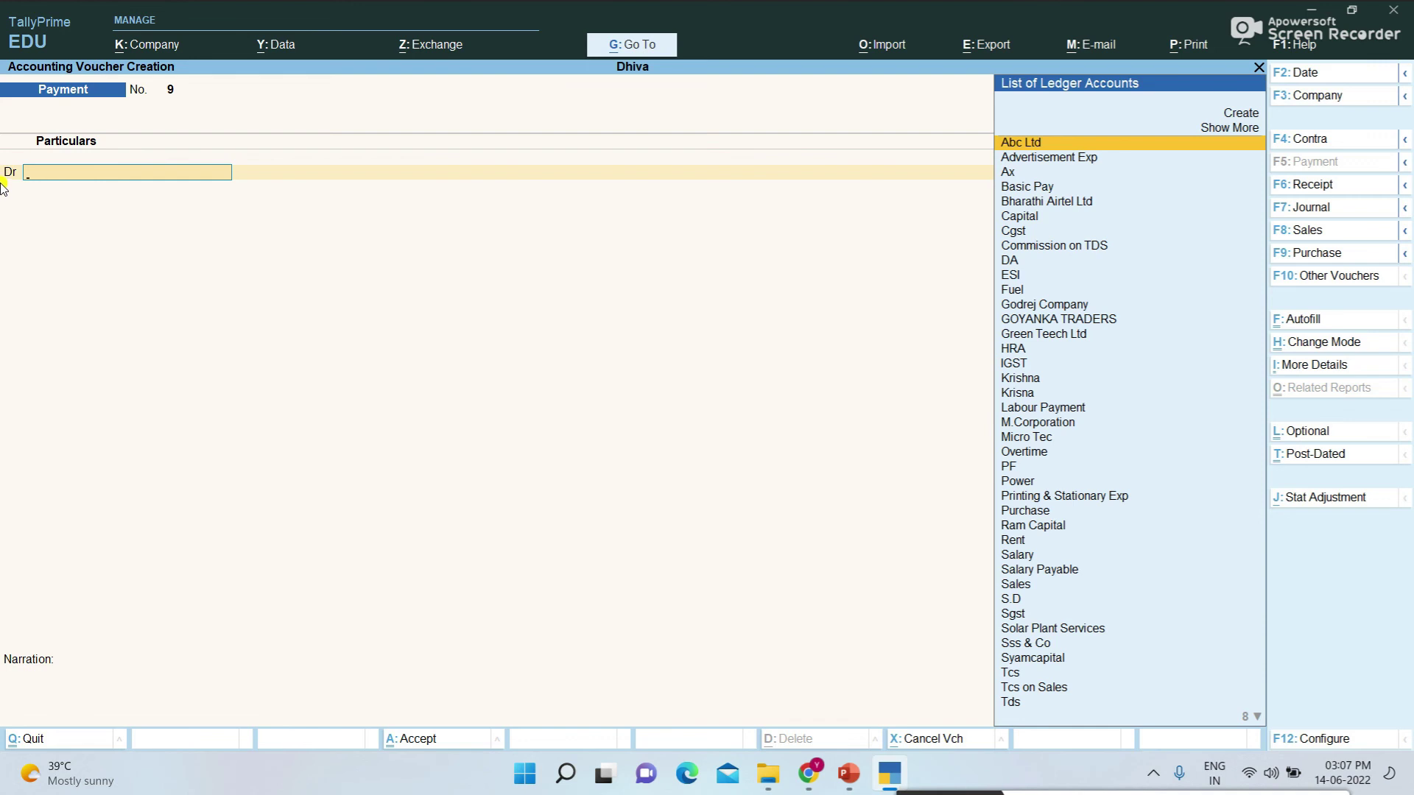
# Switch the blank voucher from Payment to Receipt and then to Contra voucher No. 1
pyautogui.click(1312, 187)
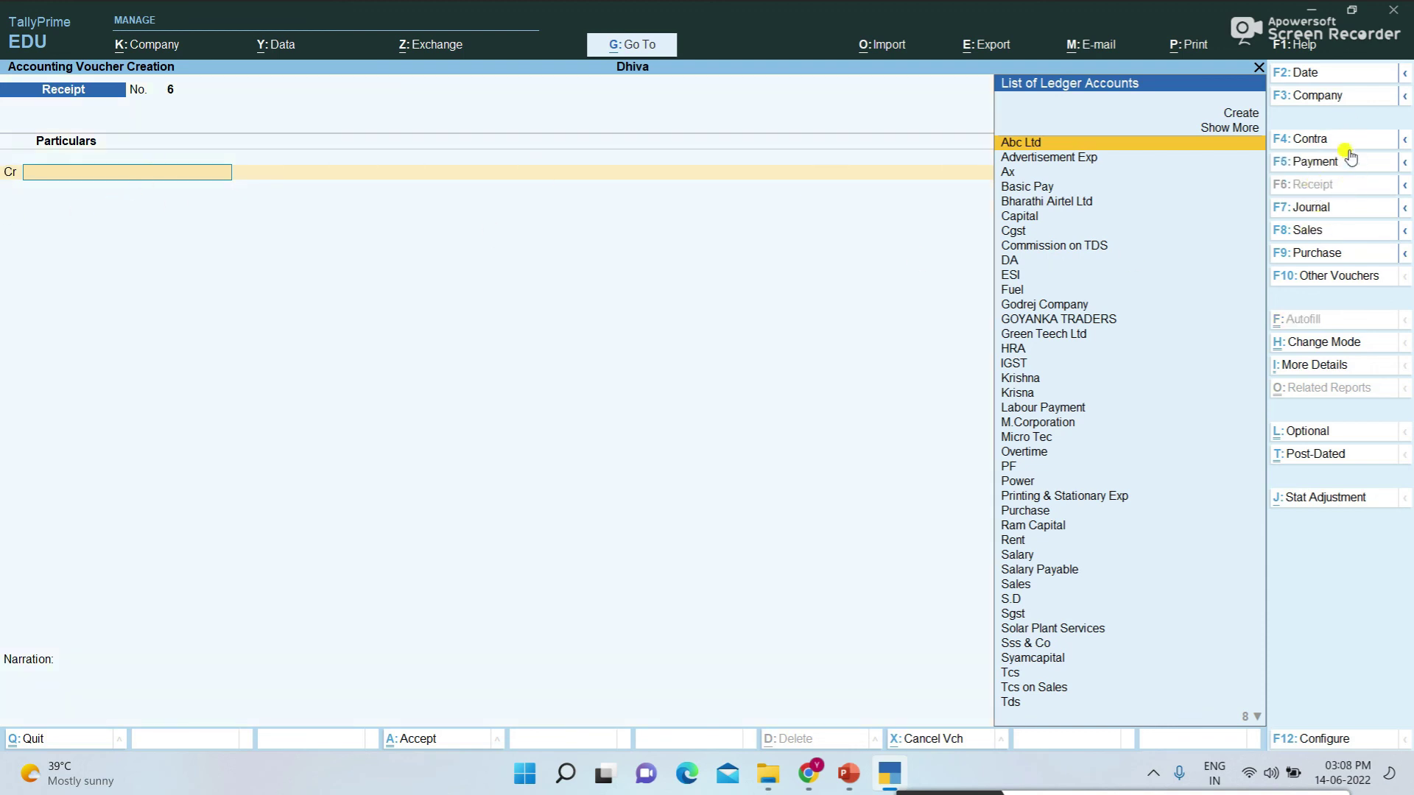
pyautogui.click(1318, 139)
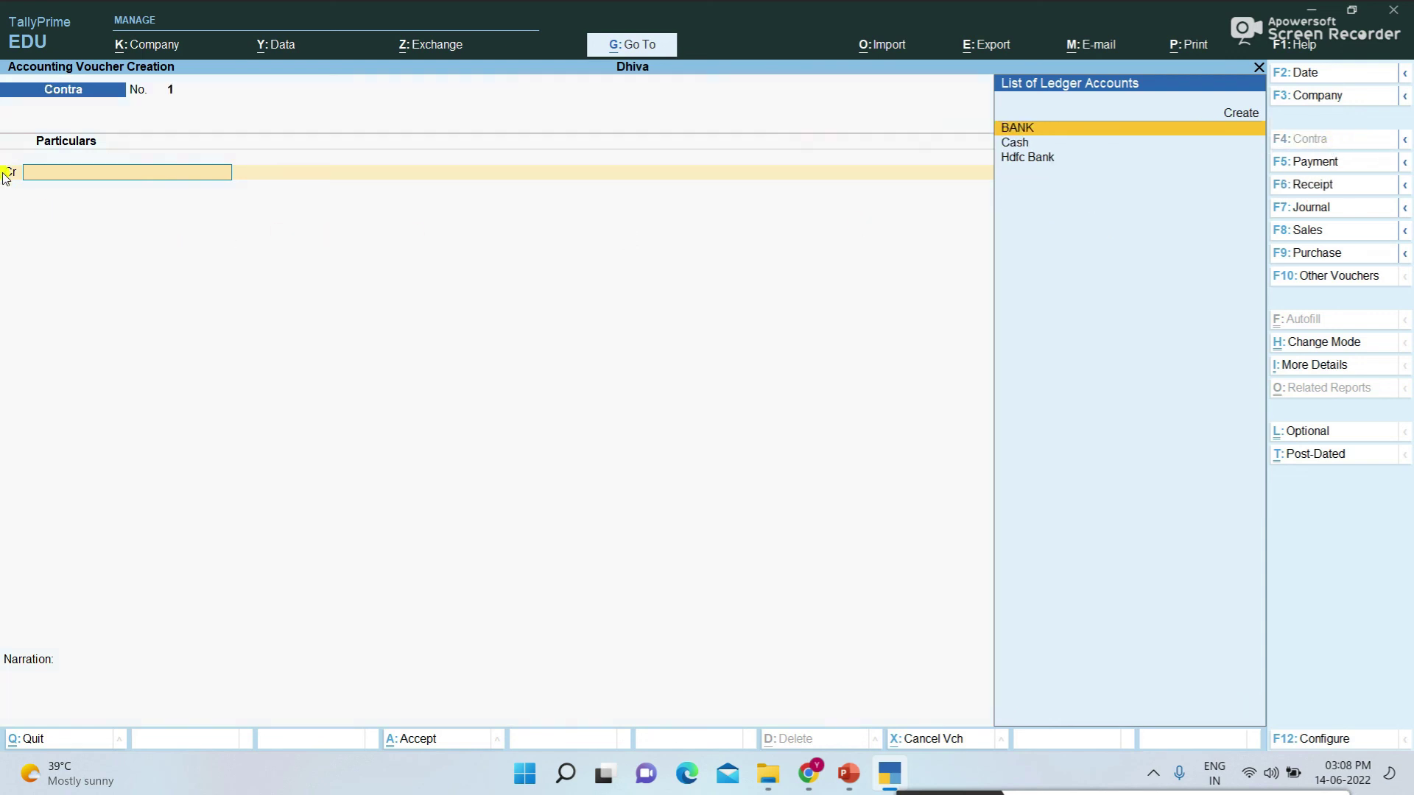